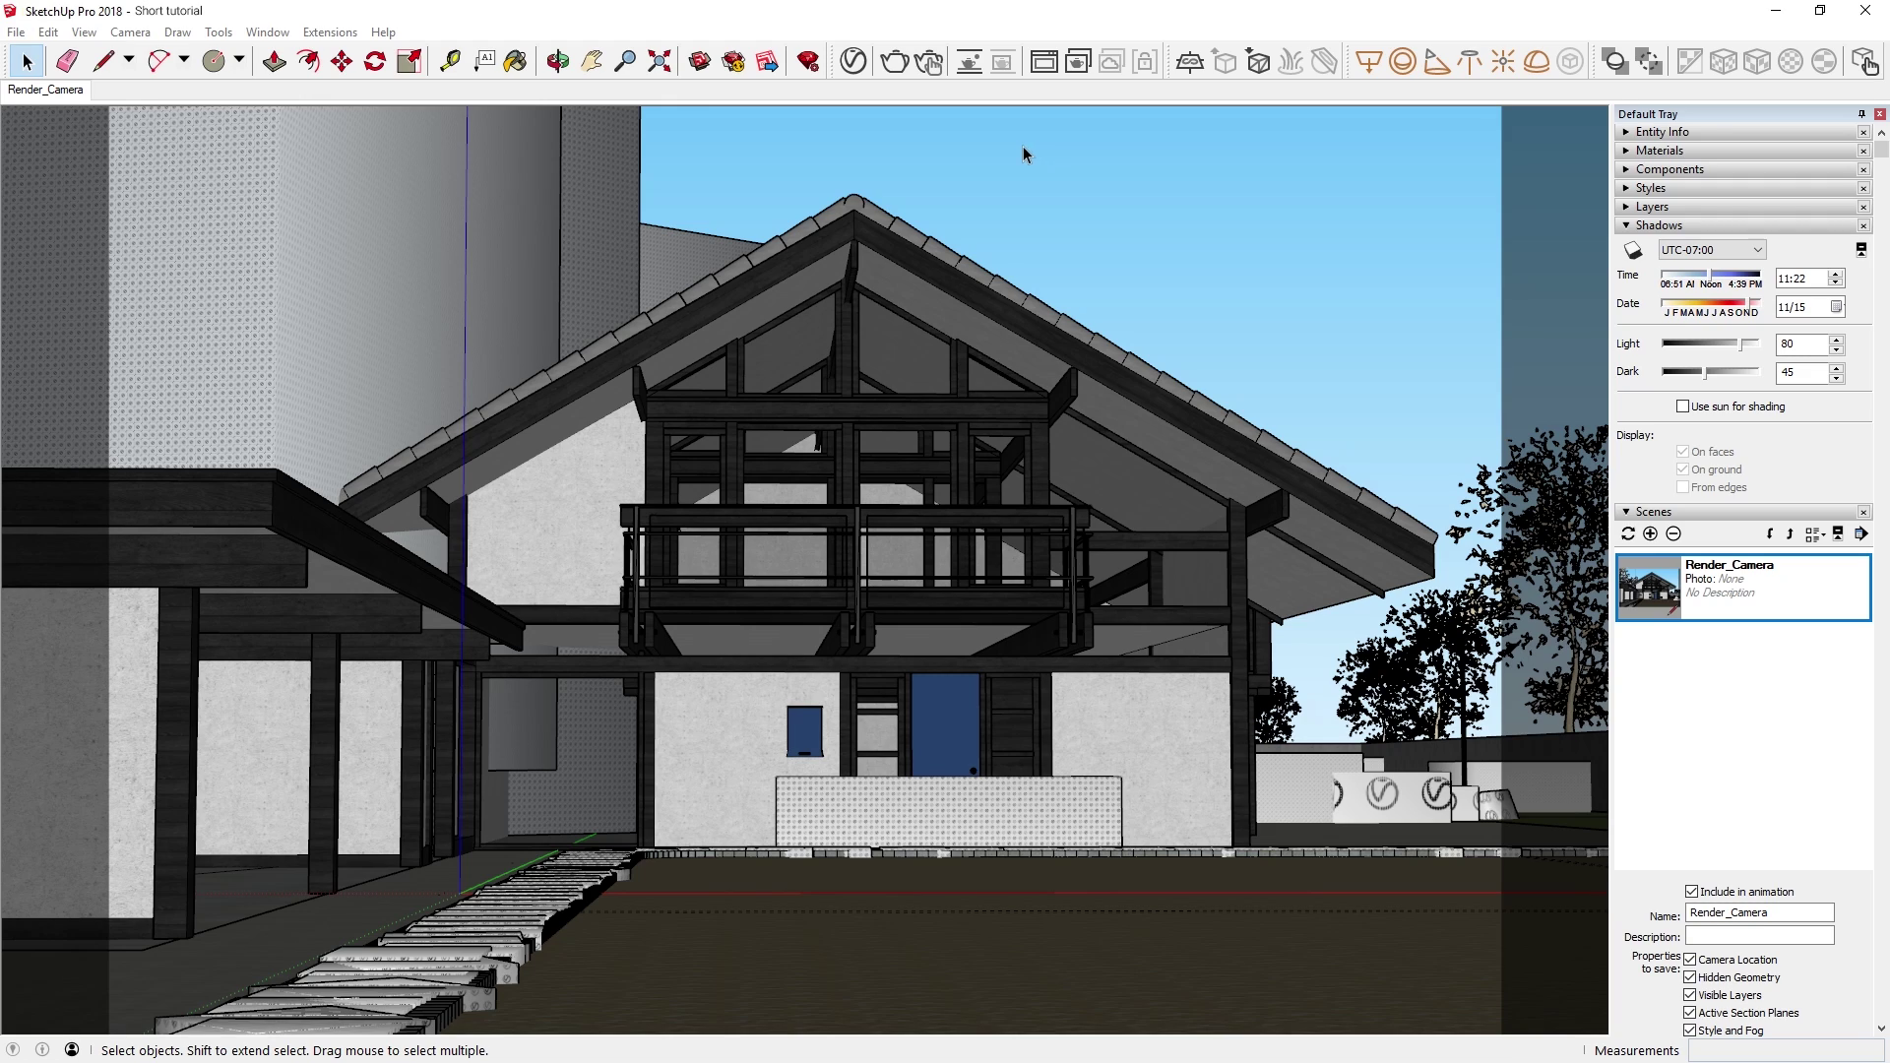
- Start an interactive V-Ray render of the house and set the Volumetric Environment type to Environment Fog
left_click(853, 62)
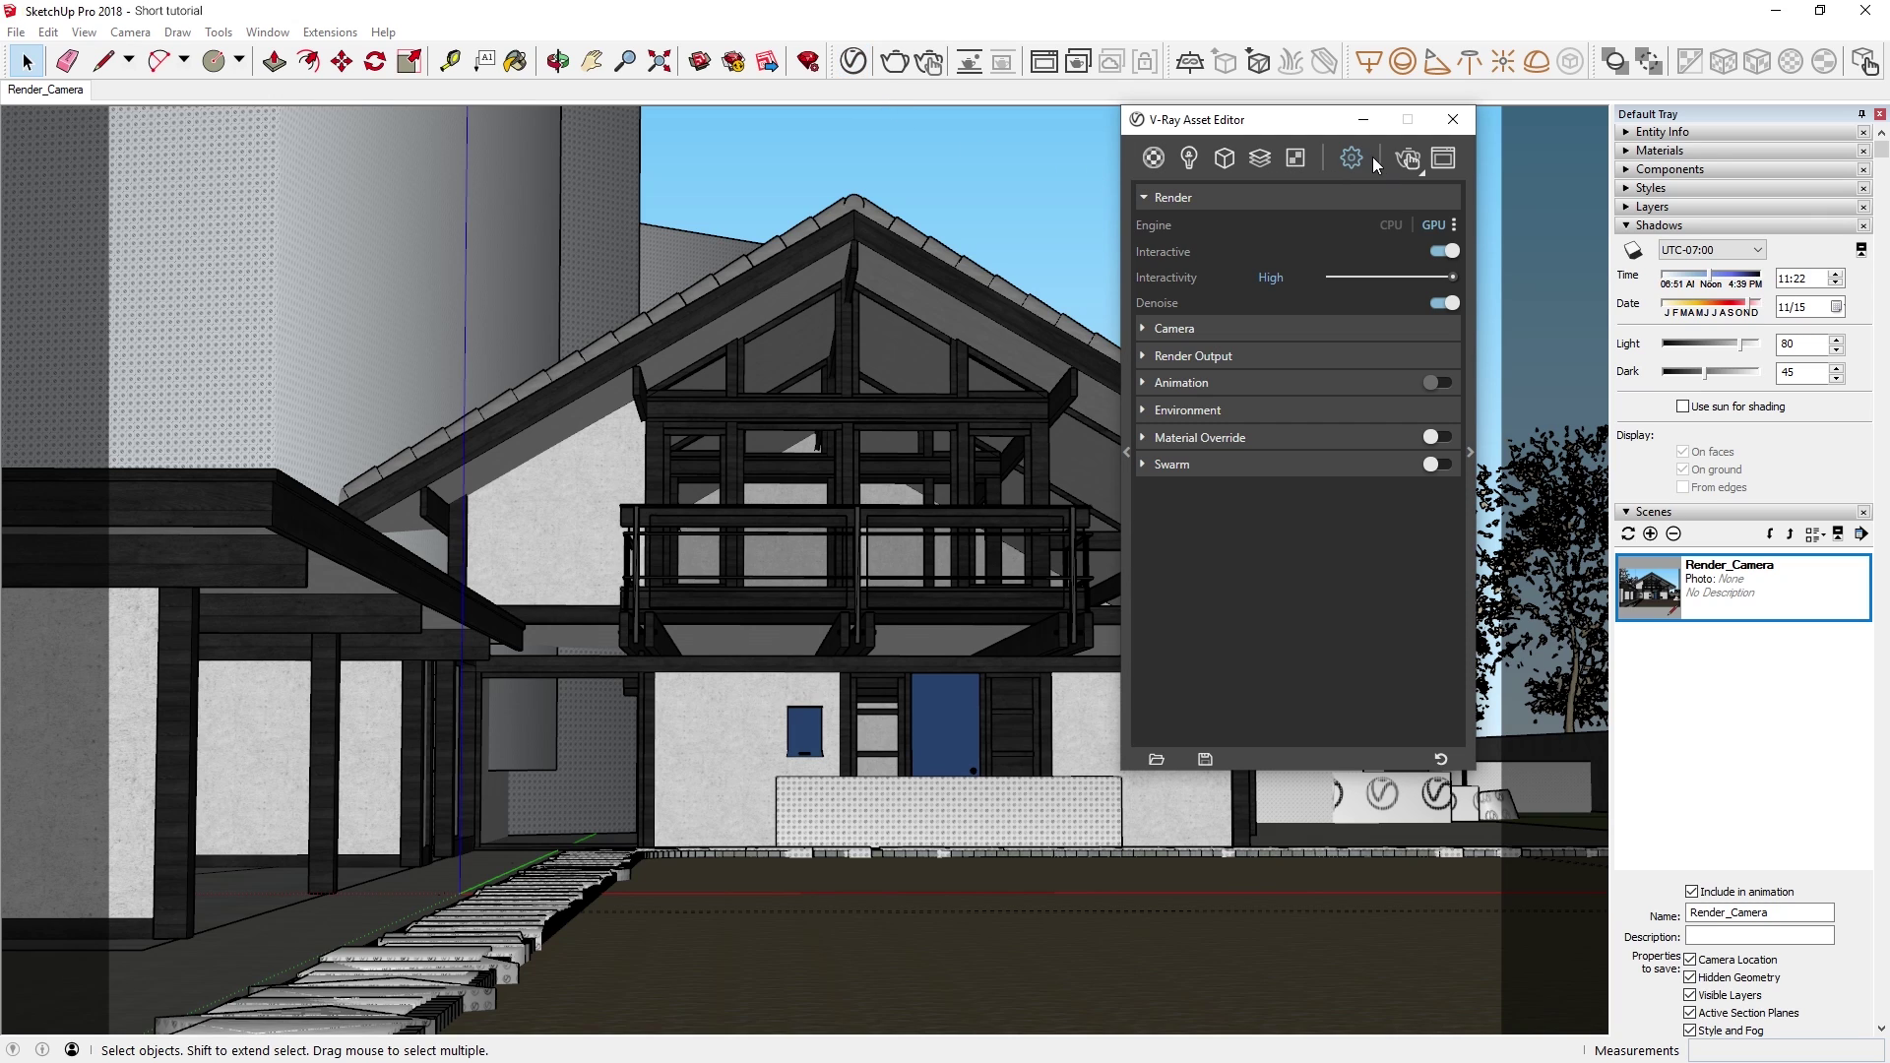
left_click(1402, 156)
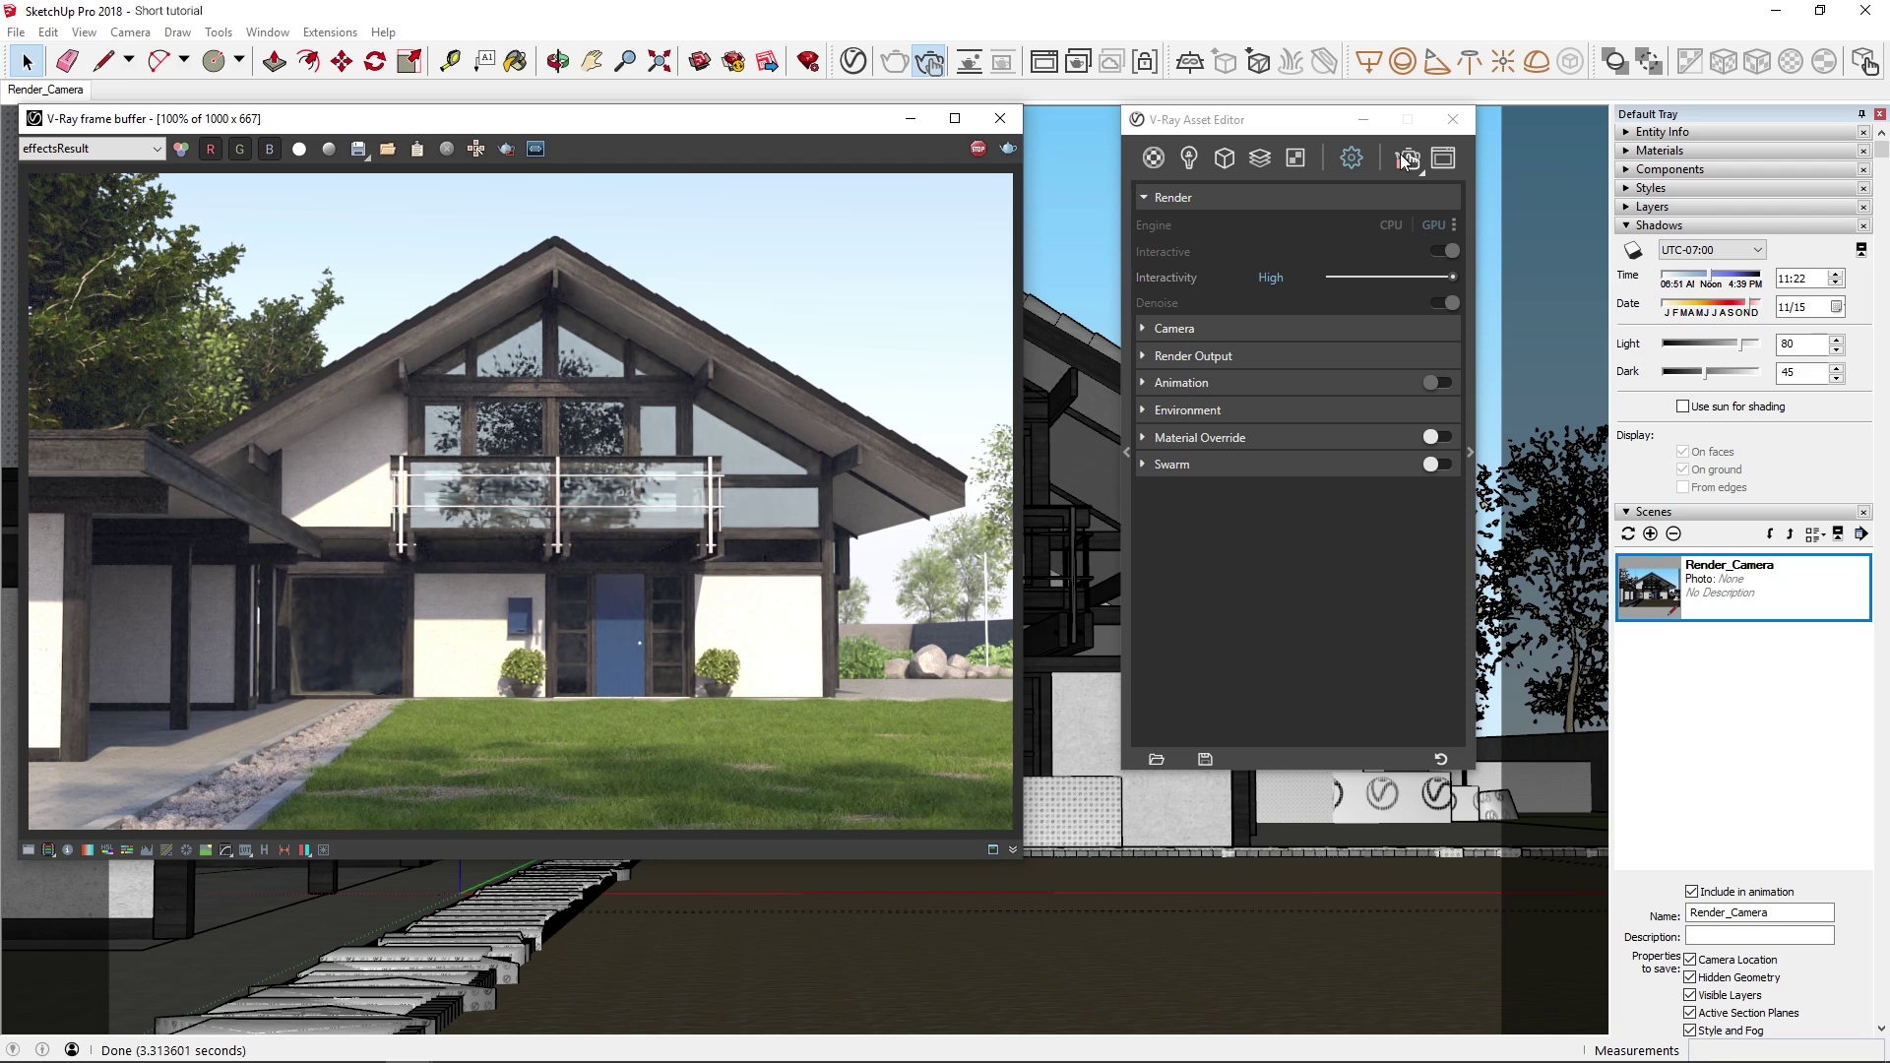
left_click(1470, 361)
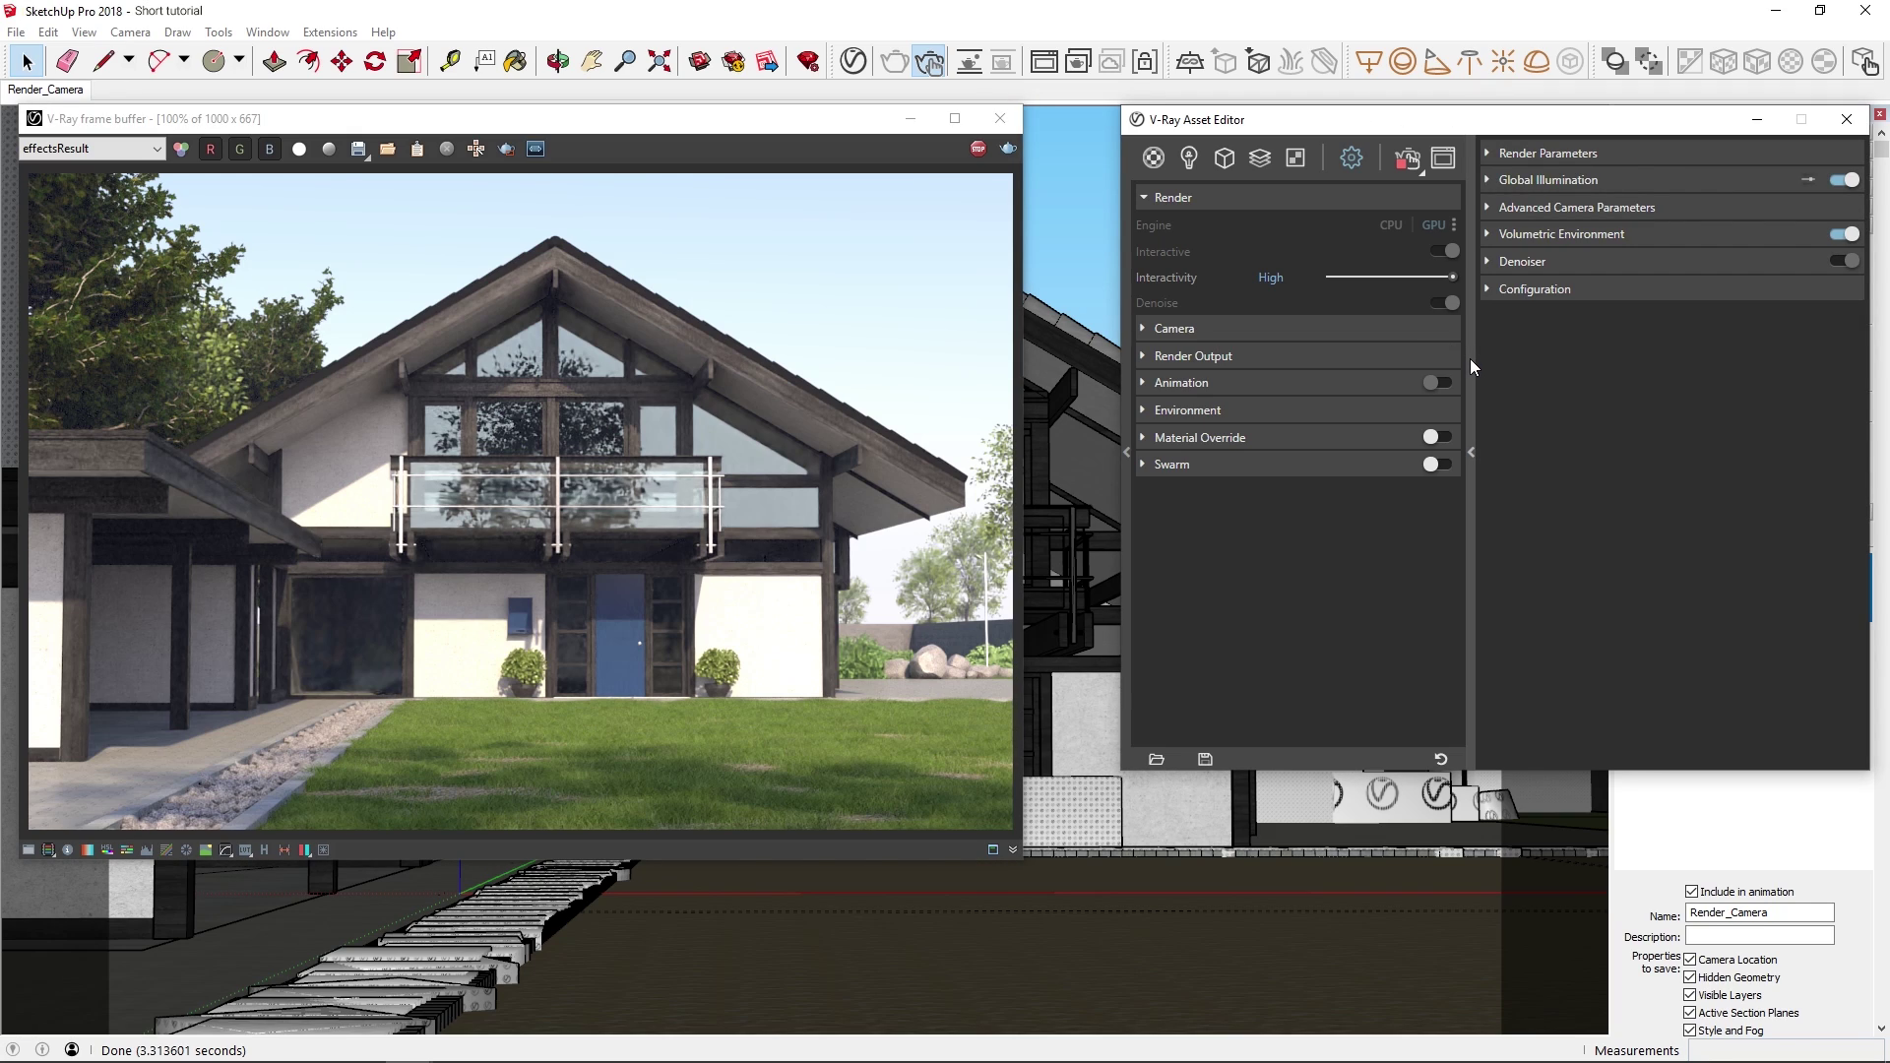
left_click(1617, 232)
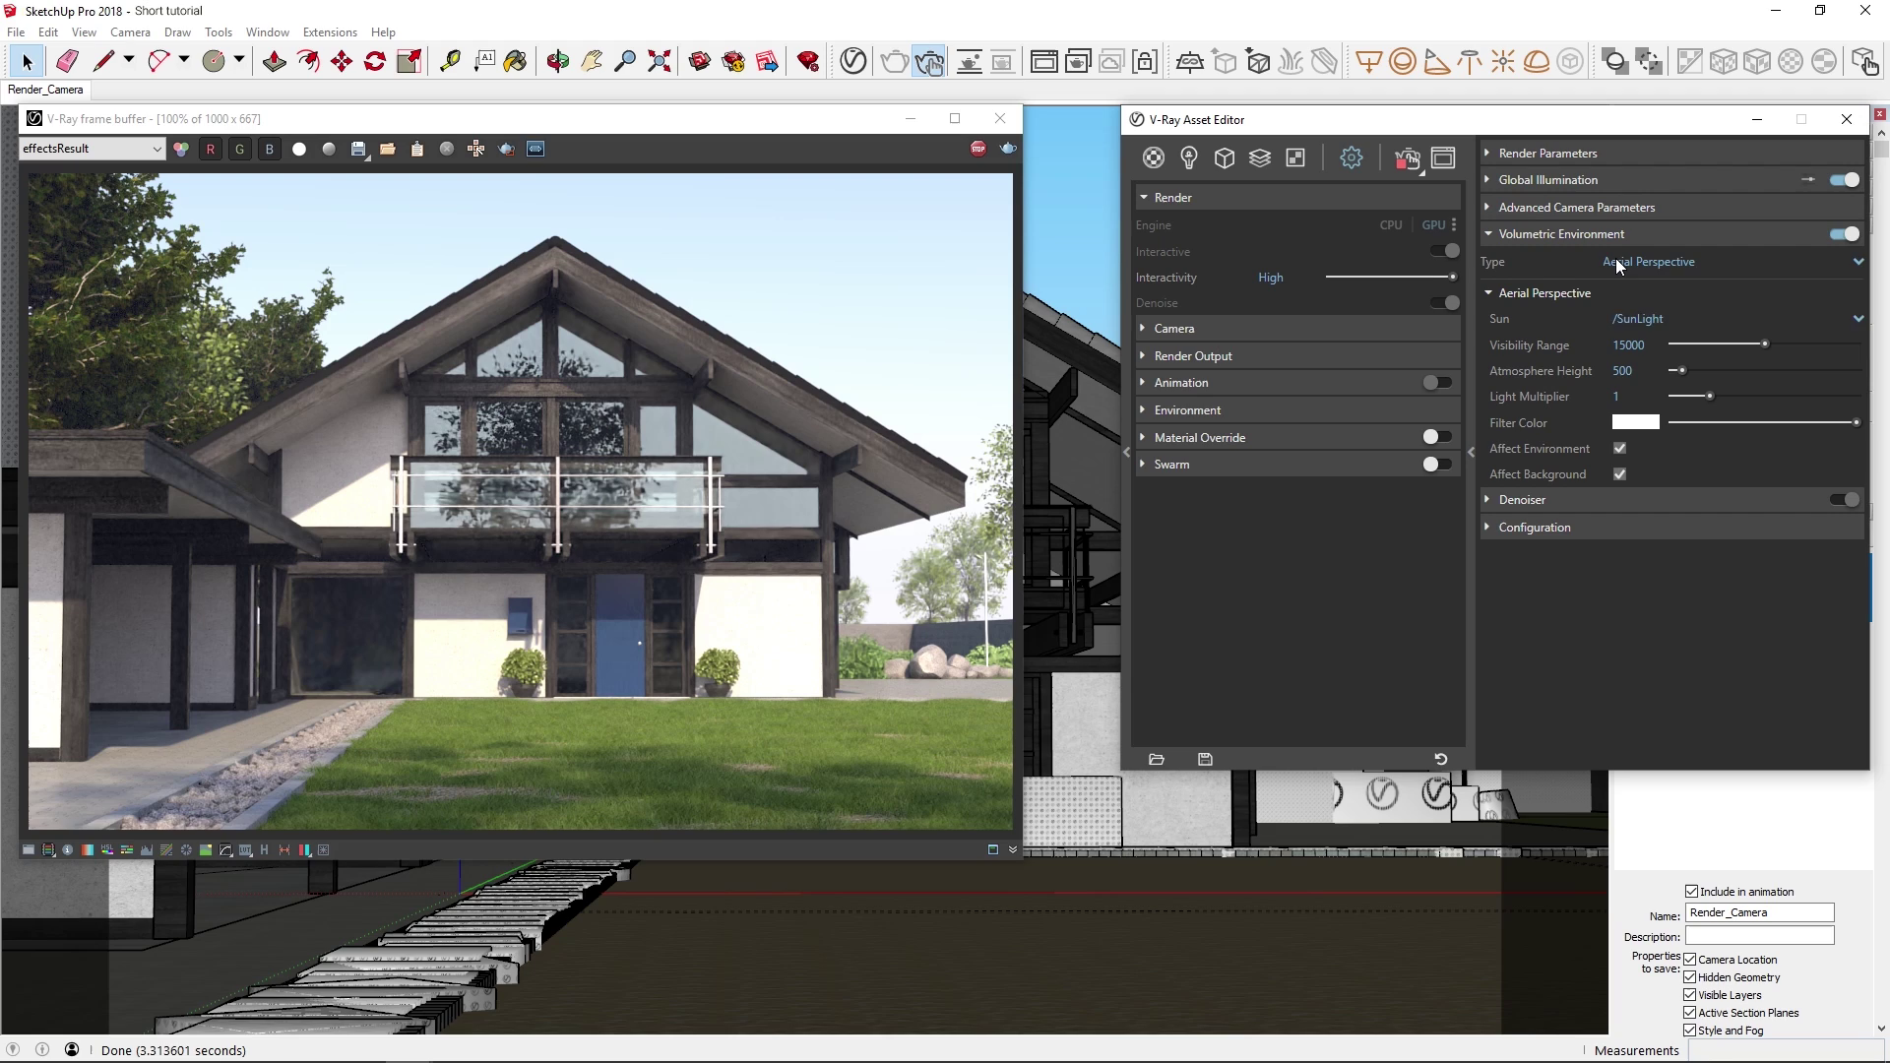
left_click(1616, 262)
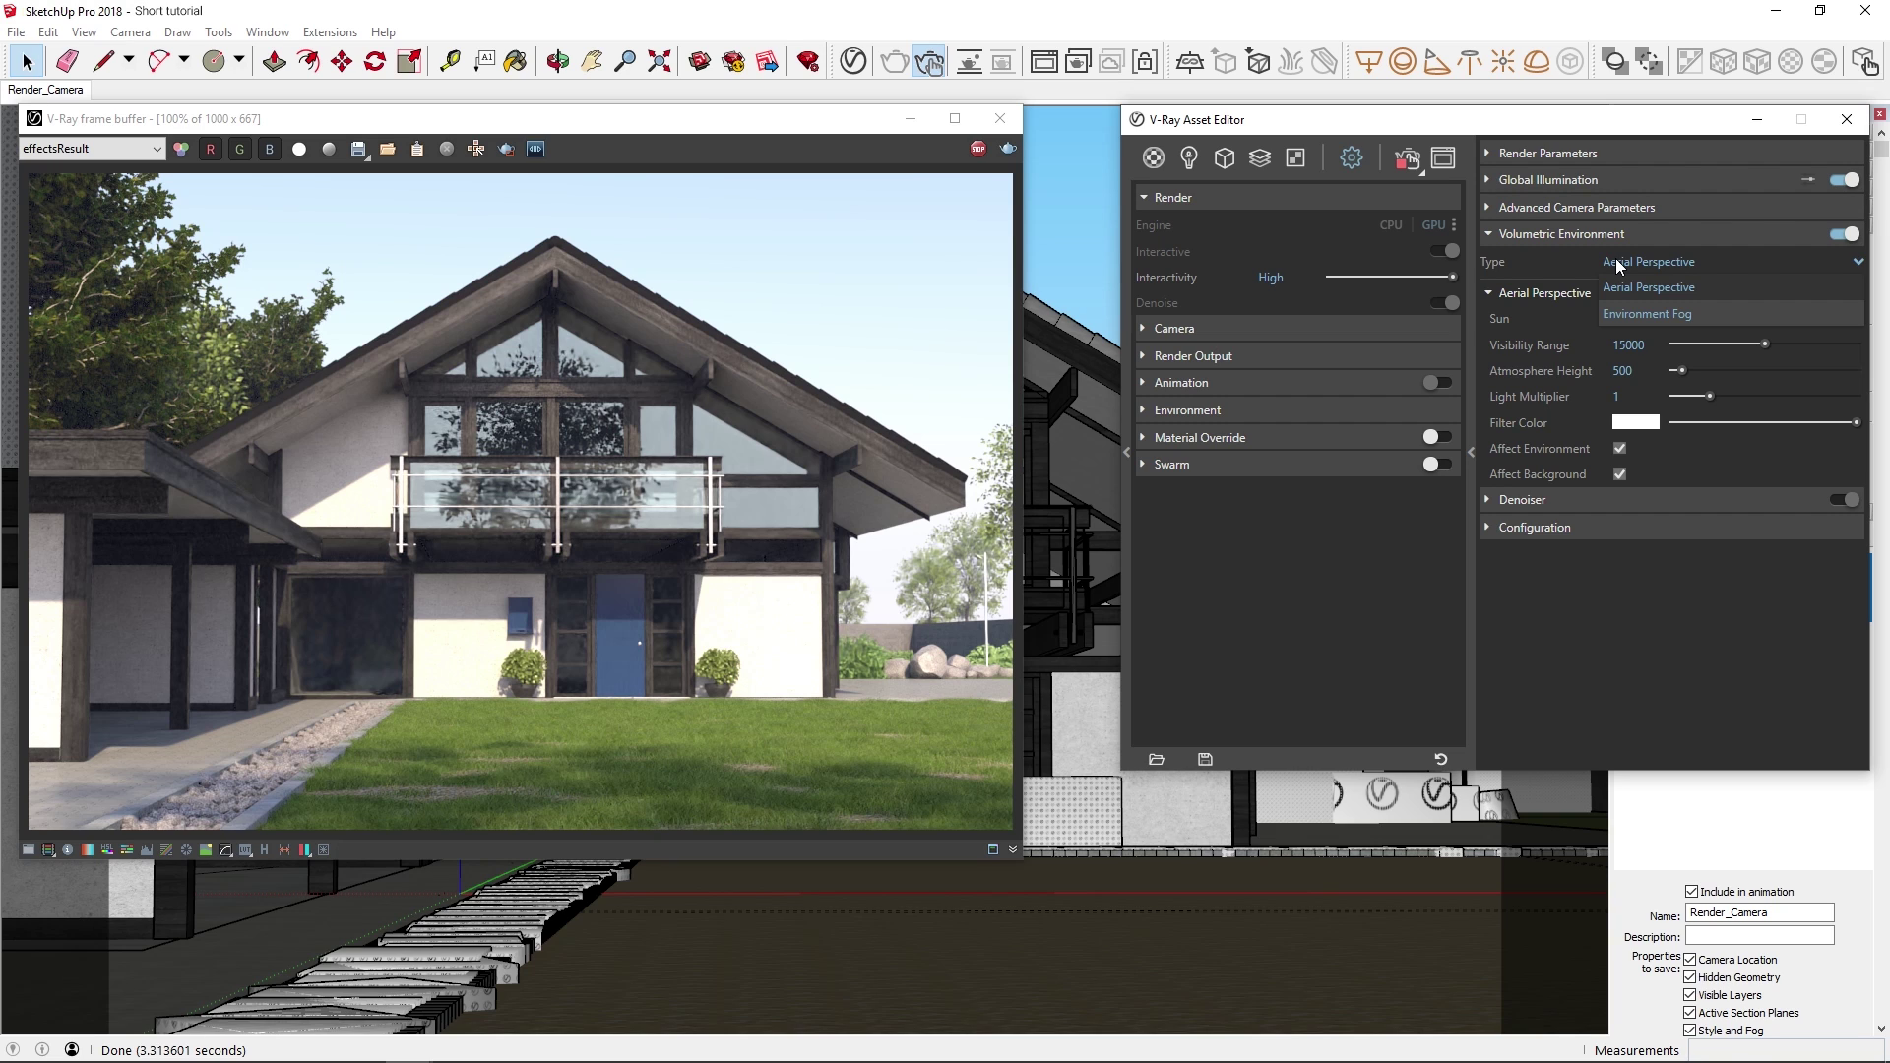
left_click(1618, 314)
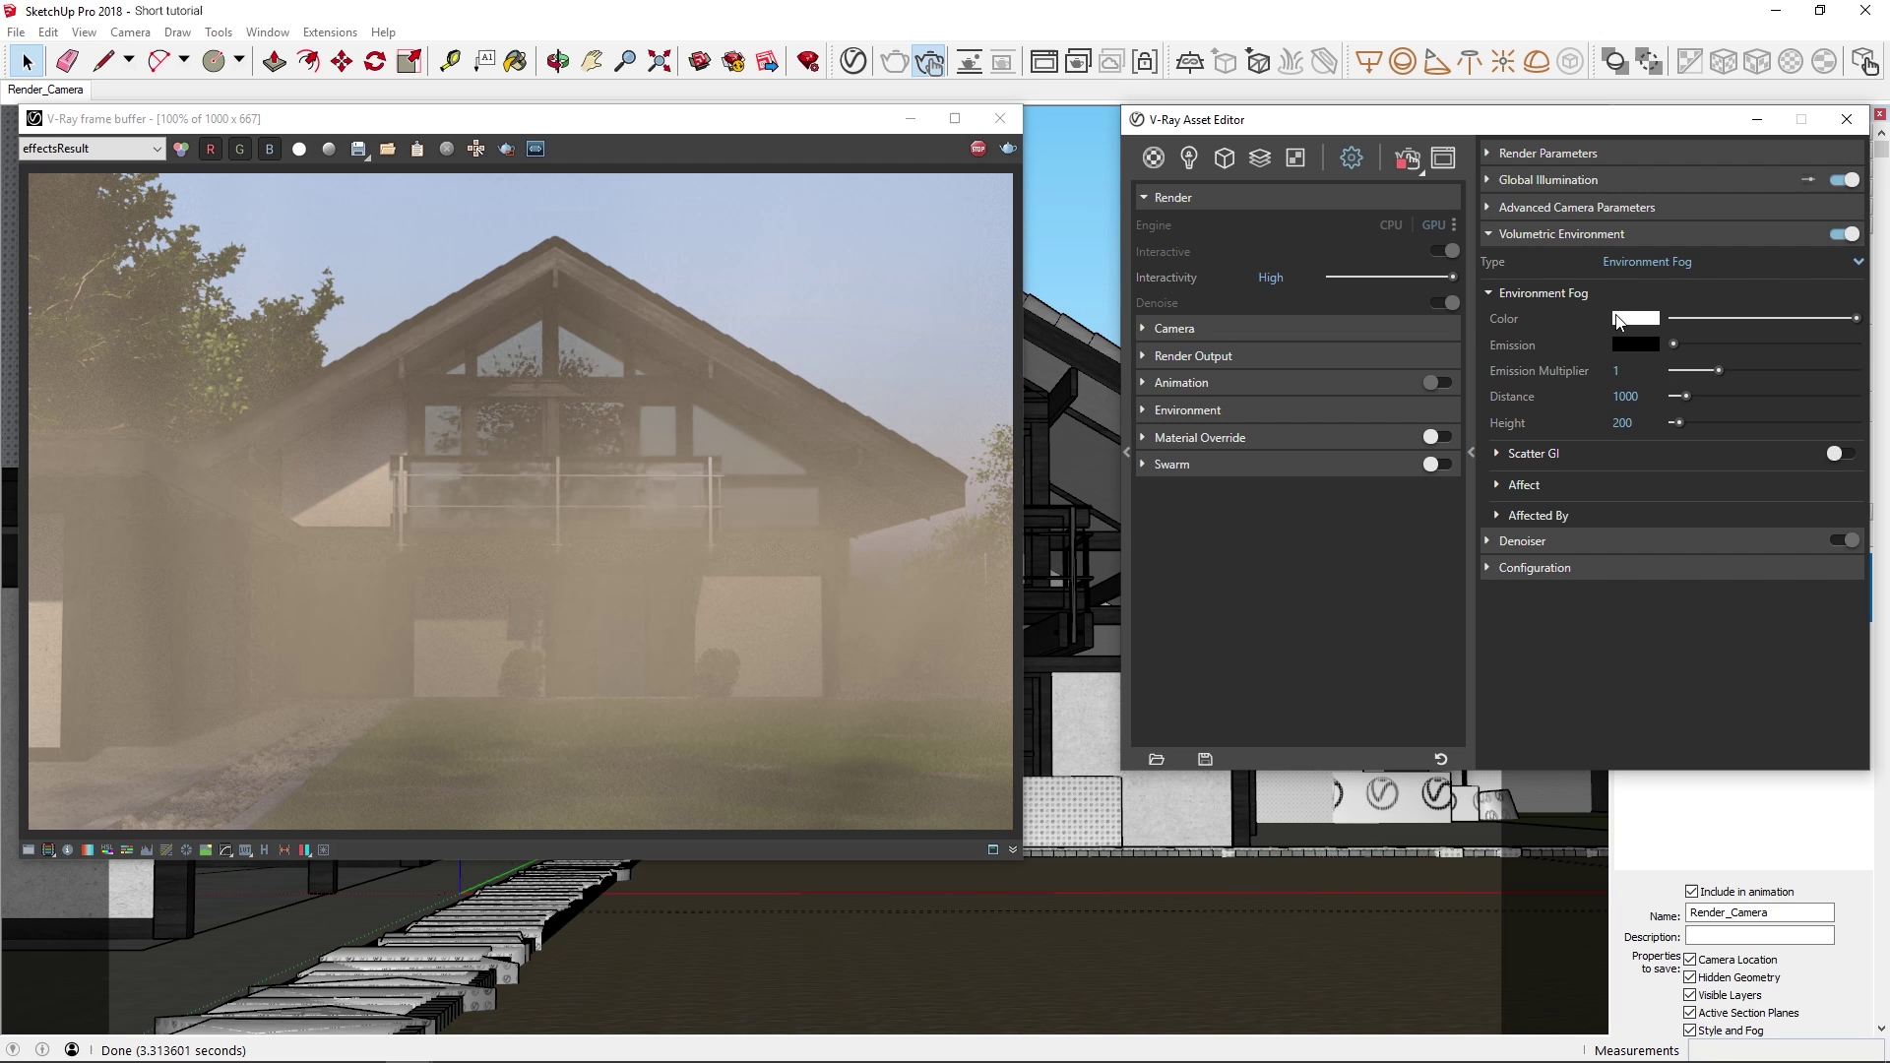
- Restrict rendering to a region covering the right two-thirds of the image and set the fog Distance to 3000
left_click(504, 156)
left_click(504, 154)
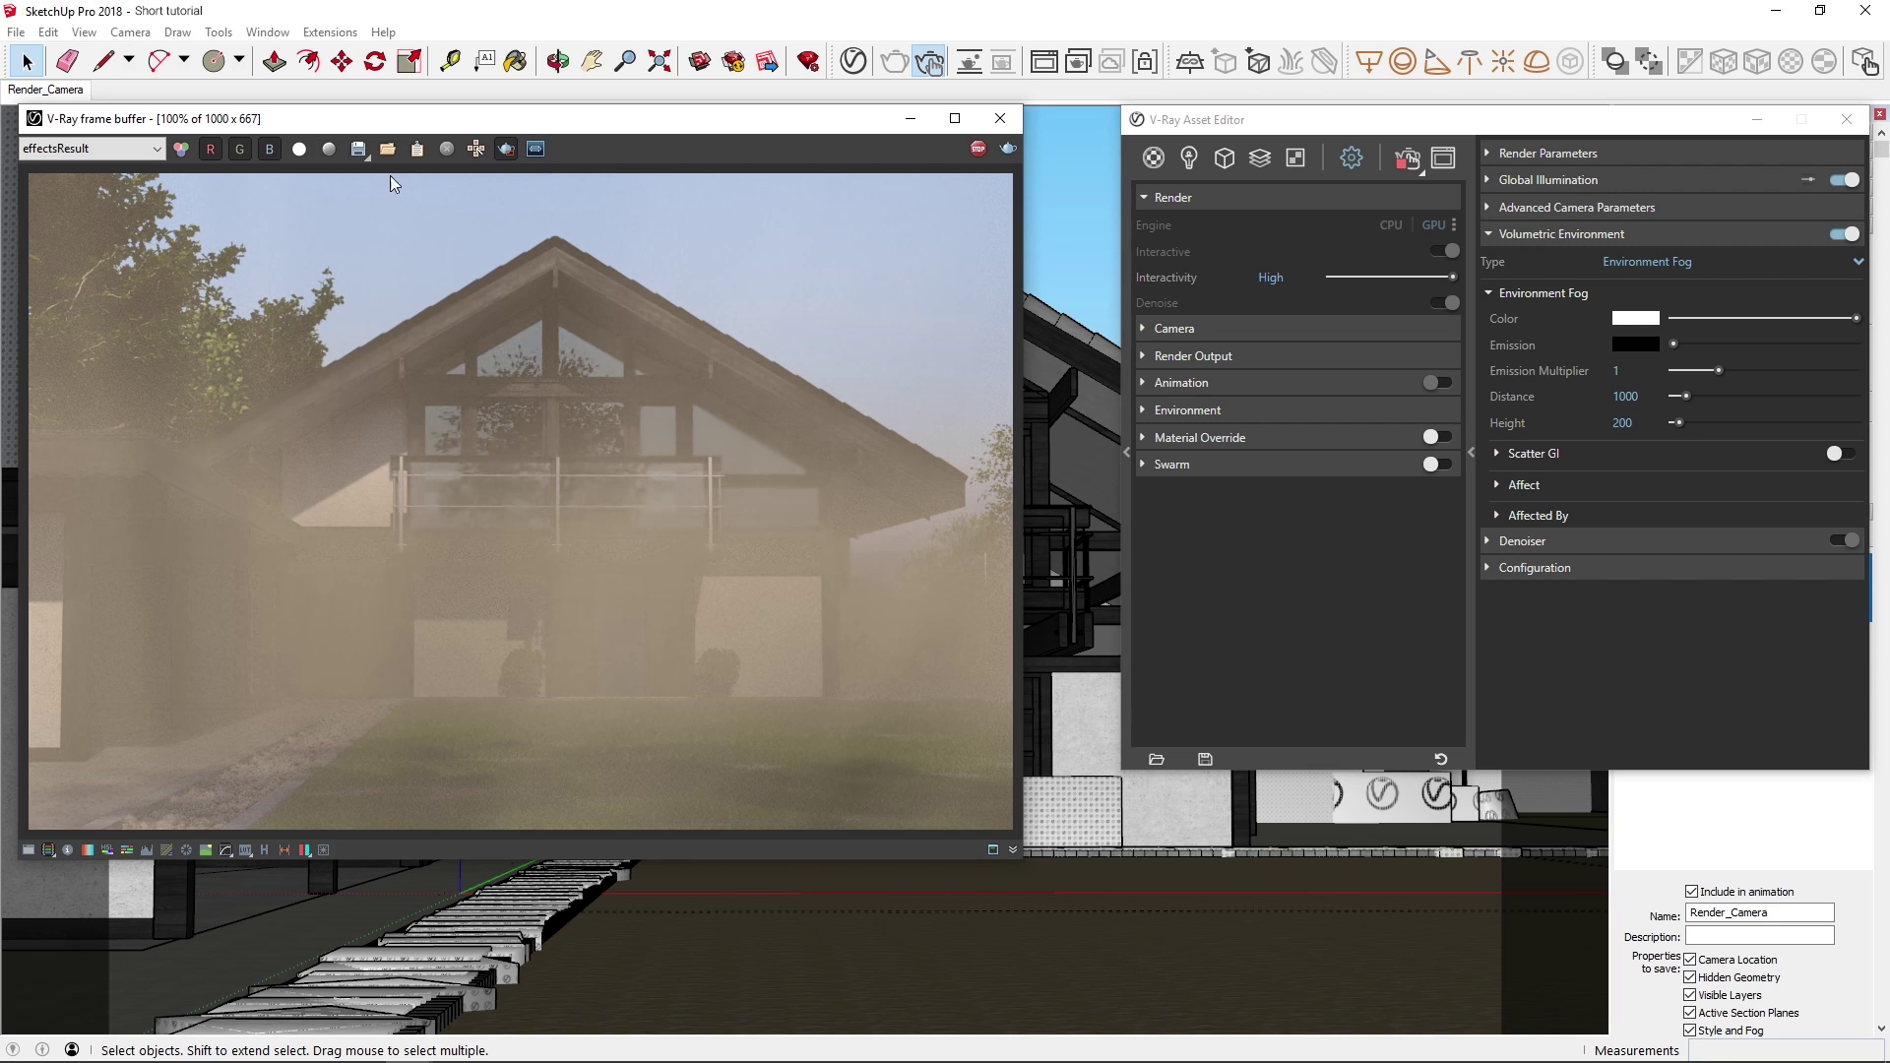
left_click_drag(390, 175, 1020, 894)
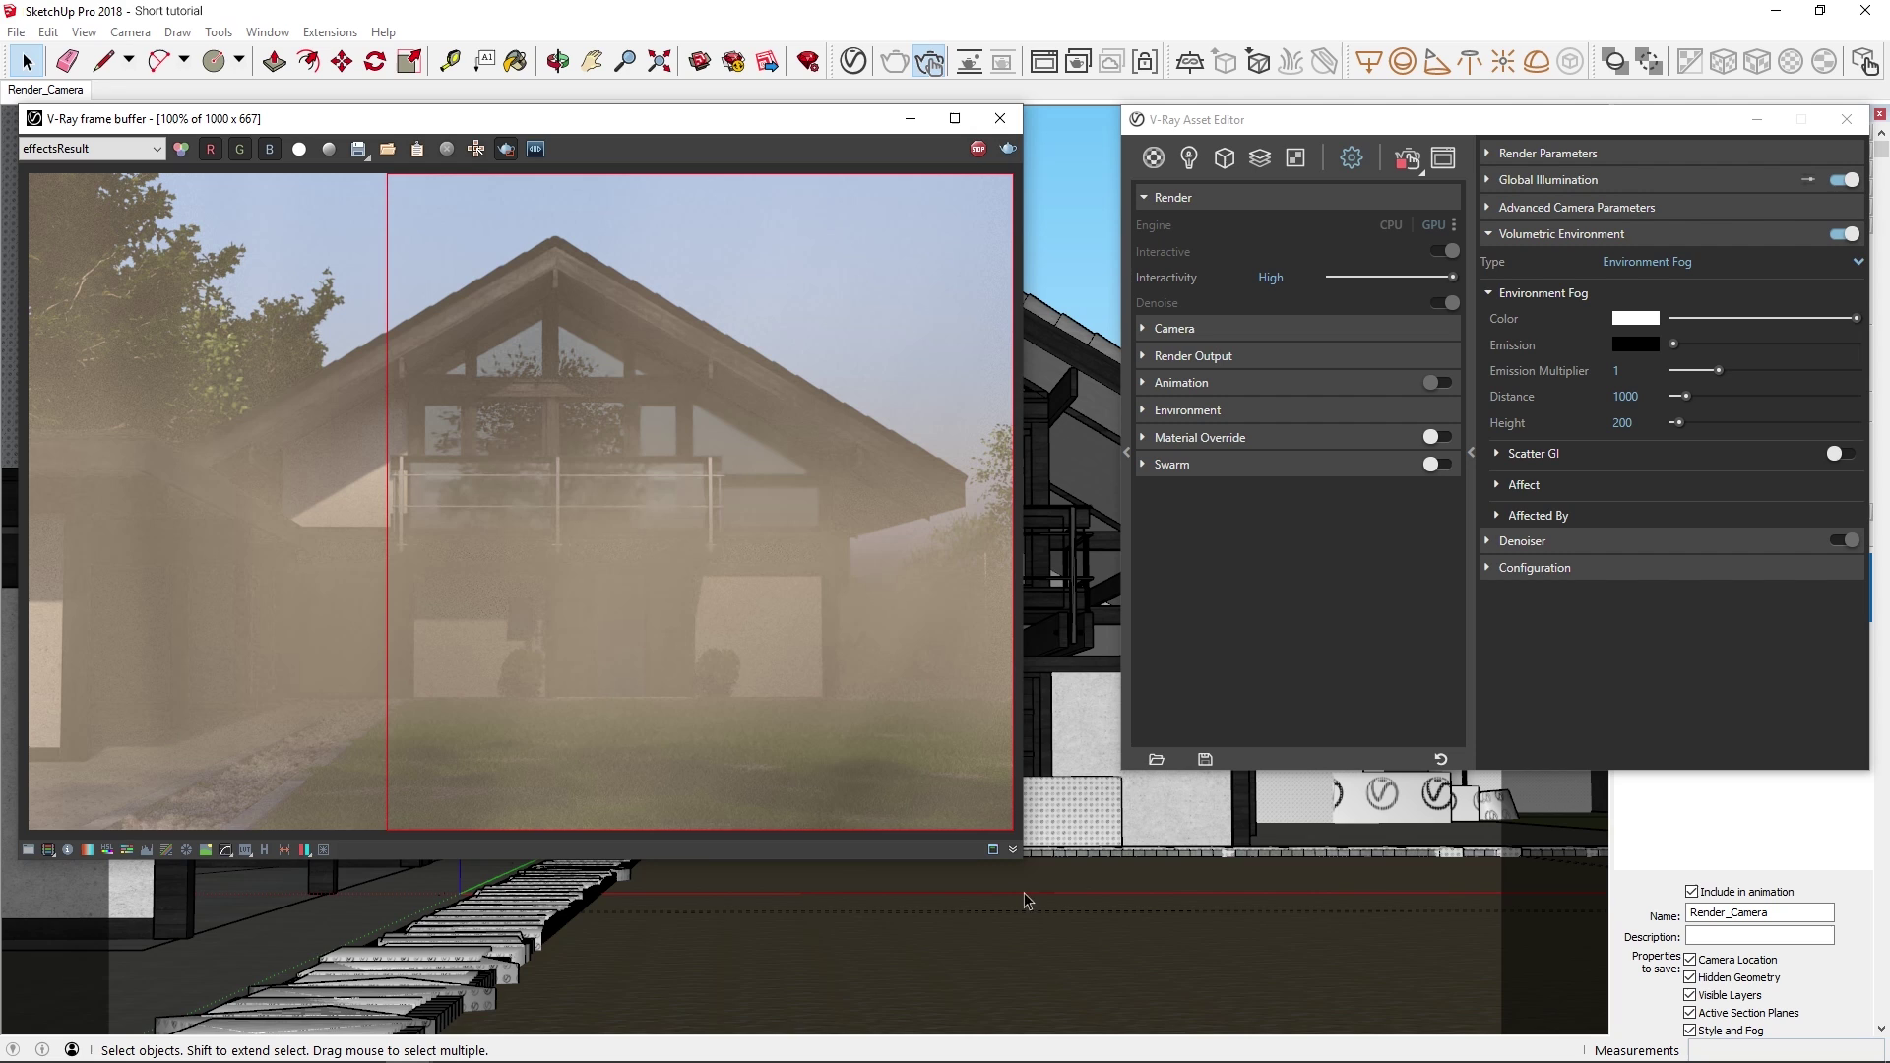
left_click(1620, 396)
type("3")
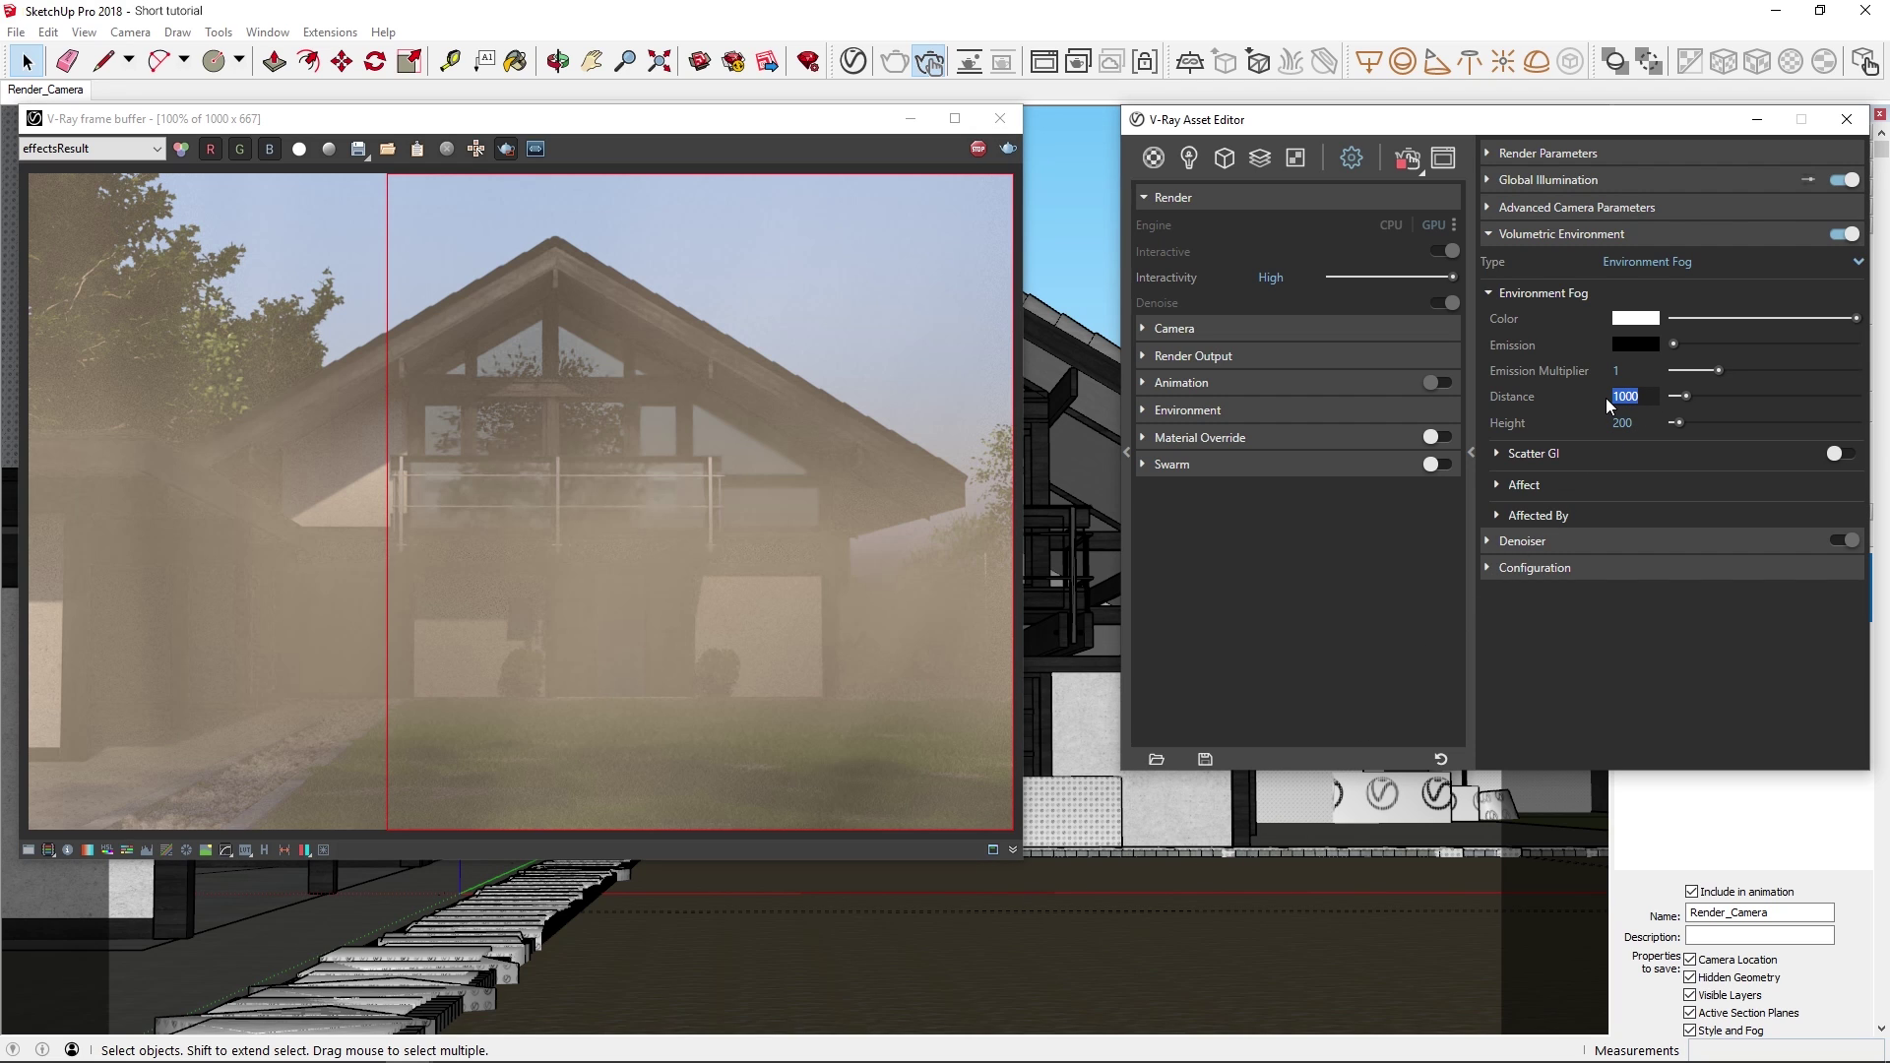
type("000")
key("Return")
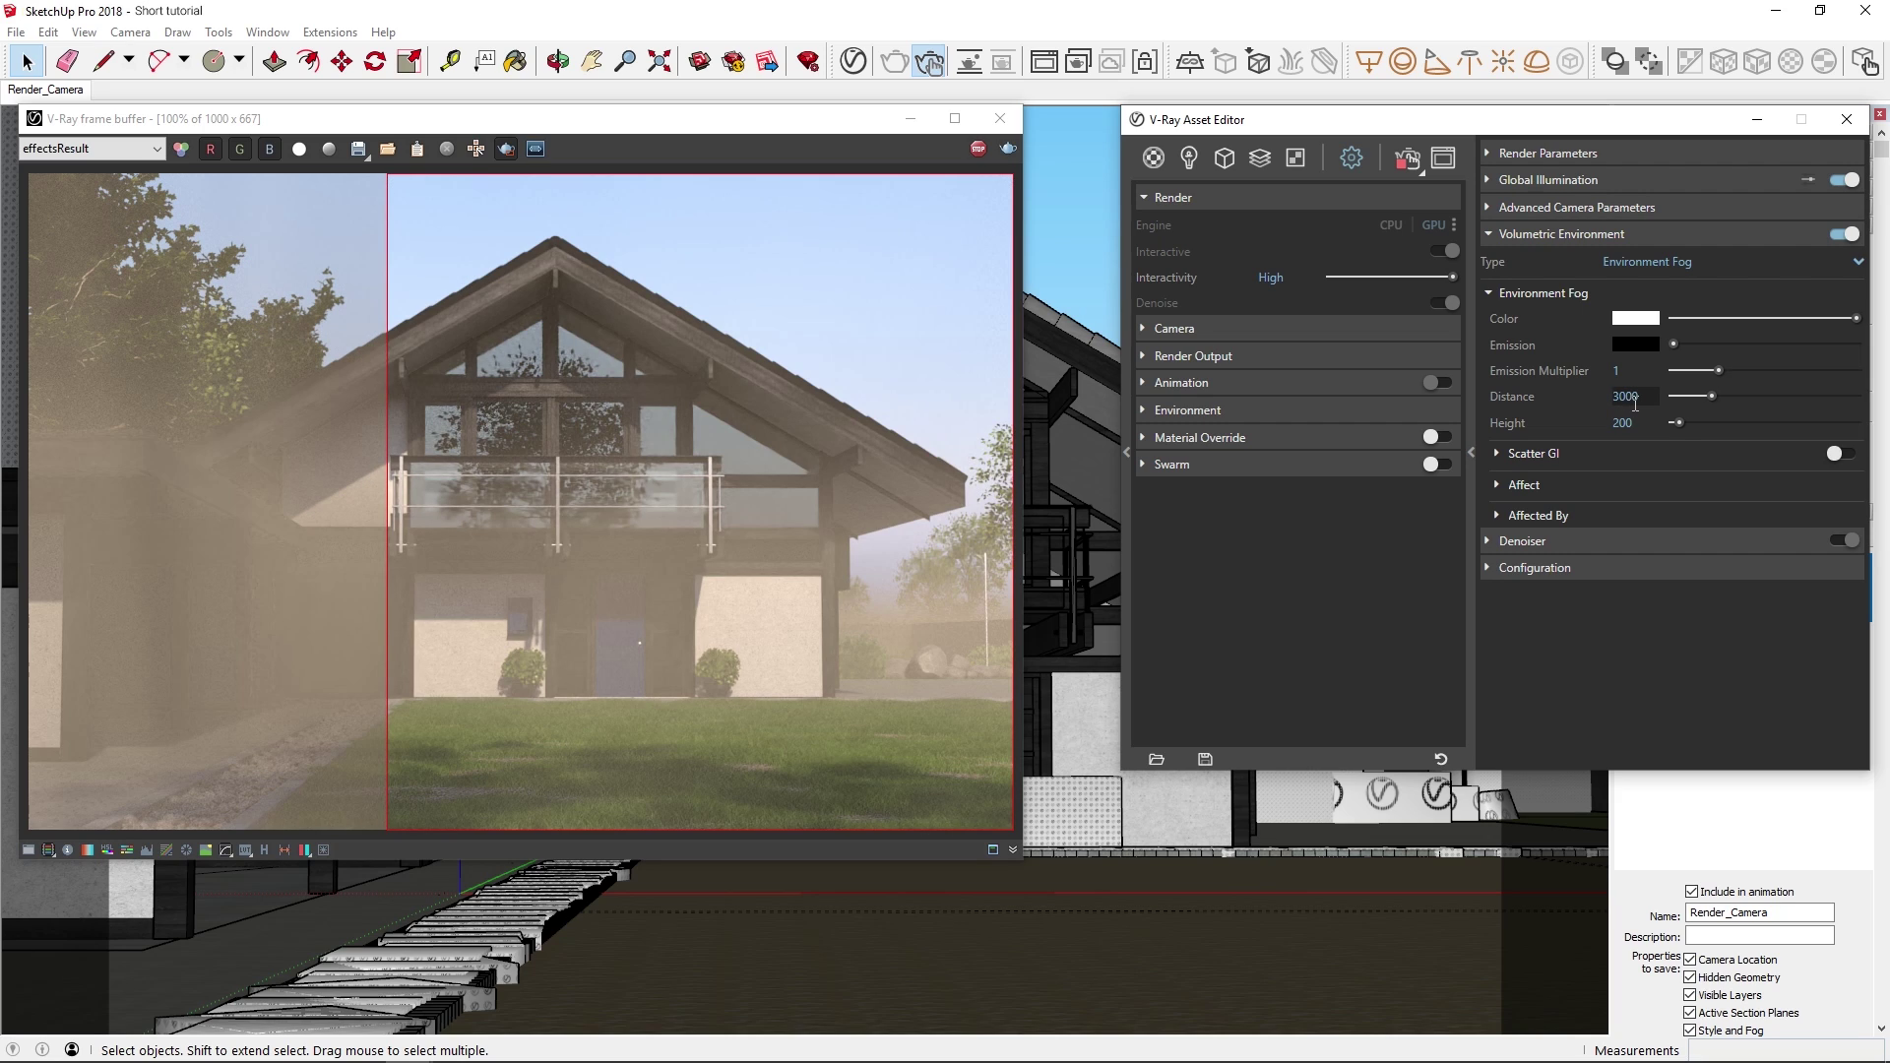
- Set the environment fog Distance to 7000
left_click(1614, 404)
type("7000")
key("Return")
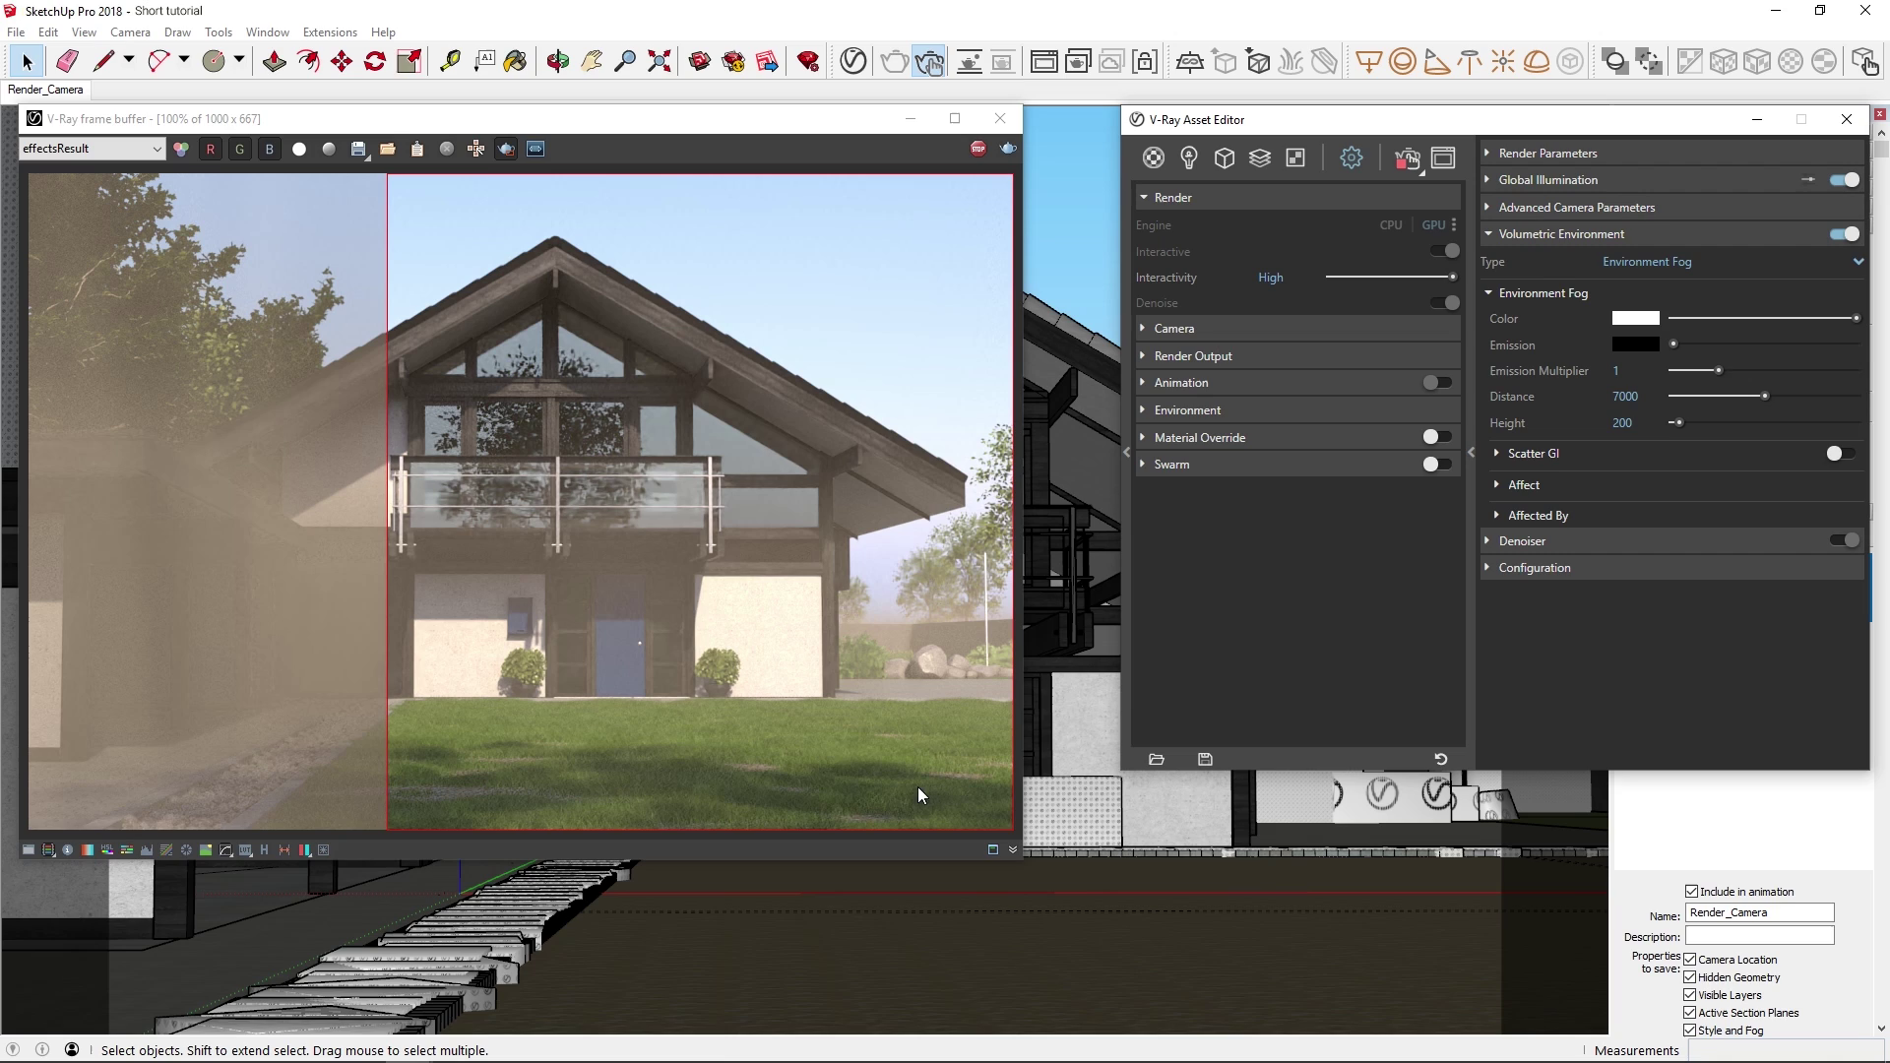
- Narrow the render region to the right third of the image and set the fog Height to 3000
left_click_drag(675, 829, 1120, 87)
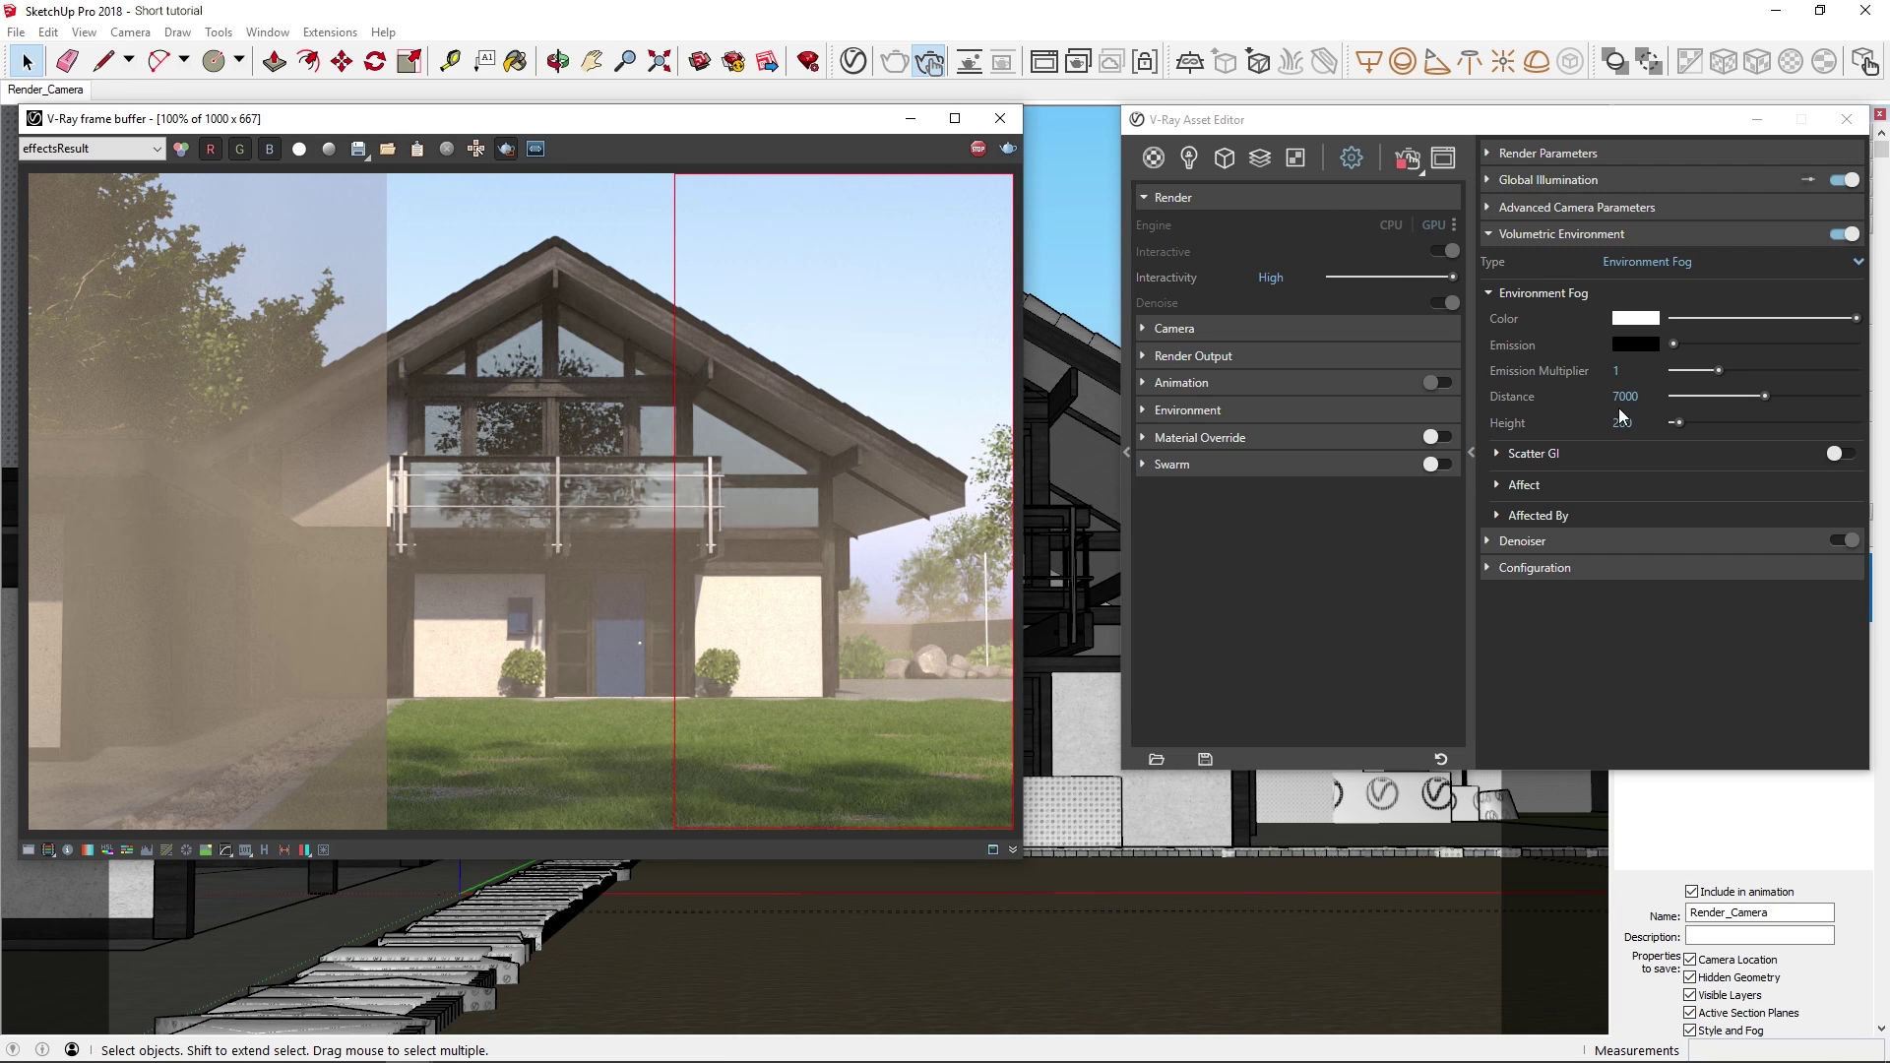
left_click(1640, 420)
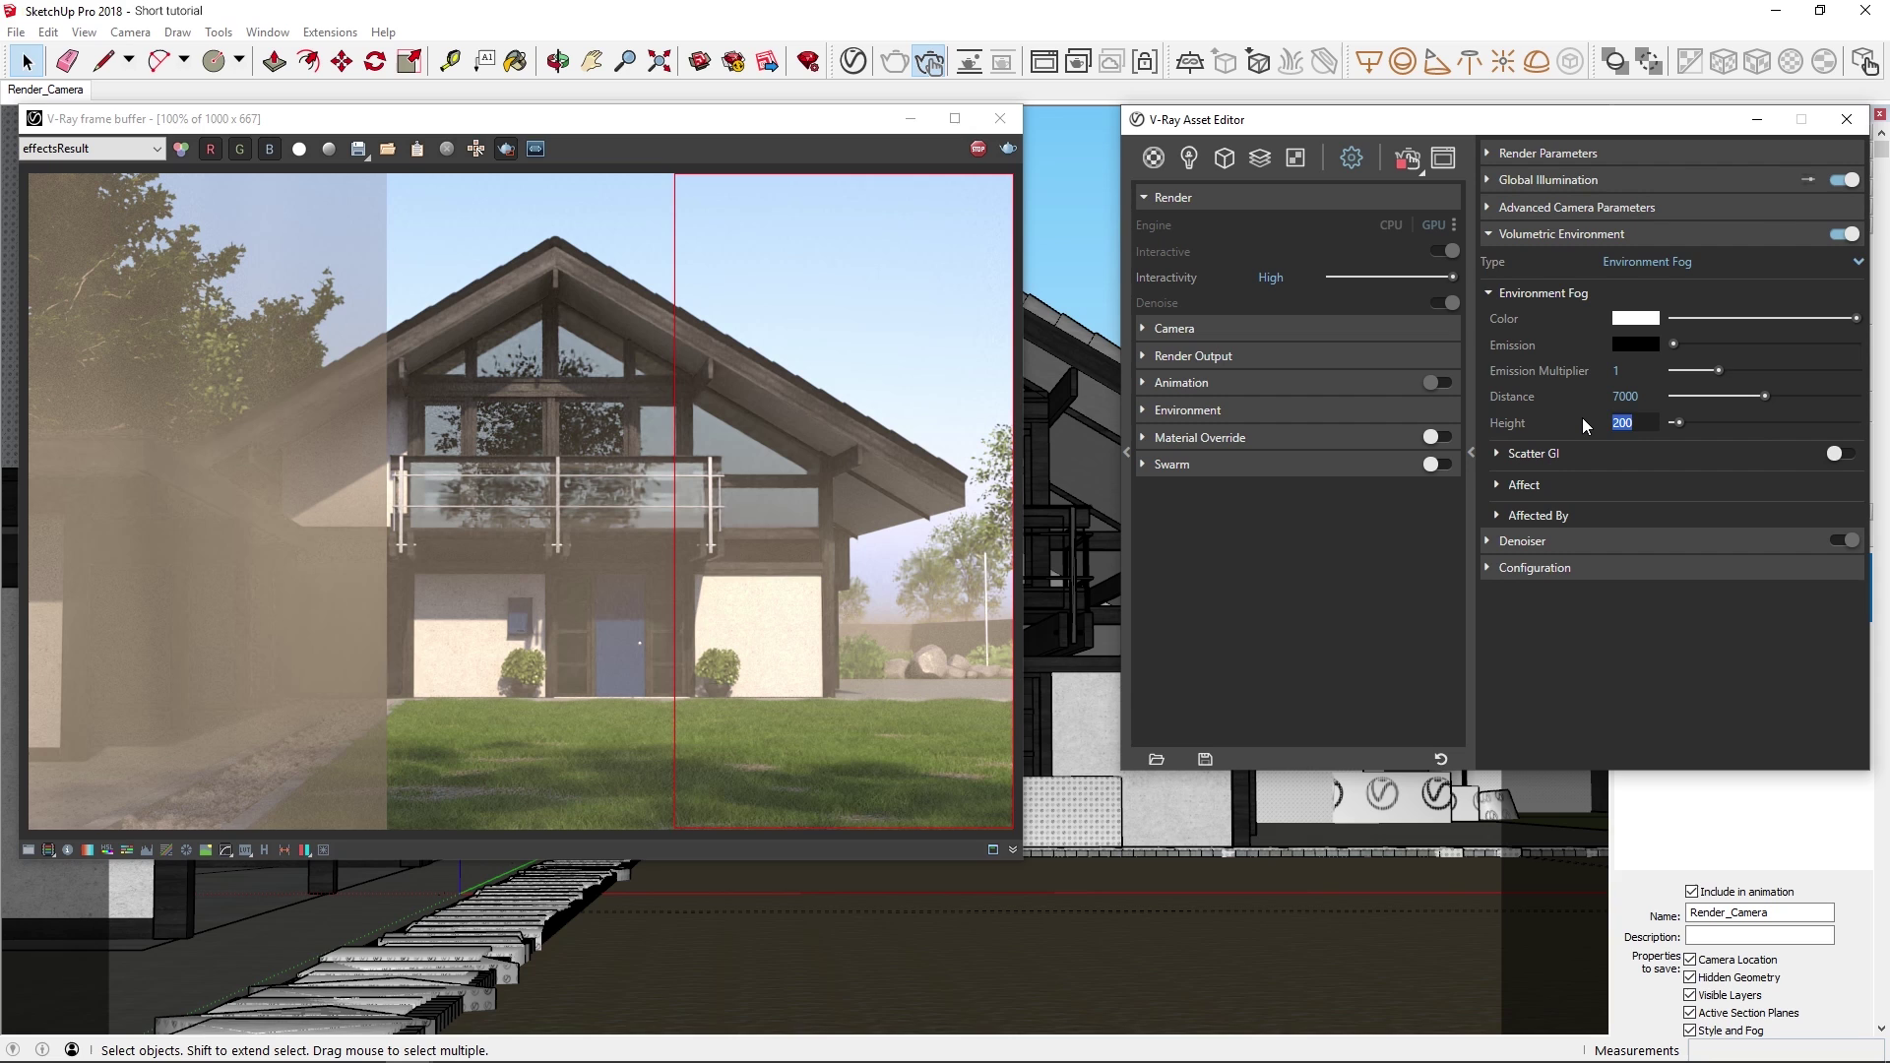
key("Return")
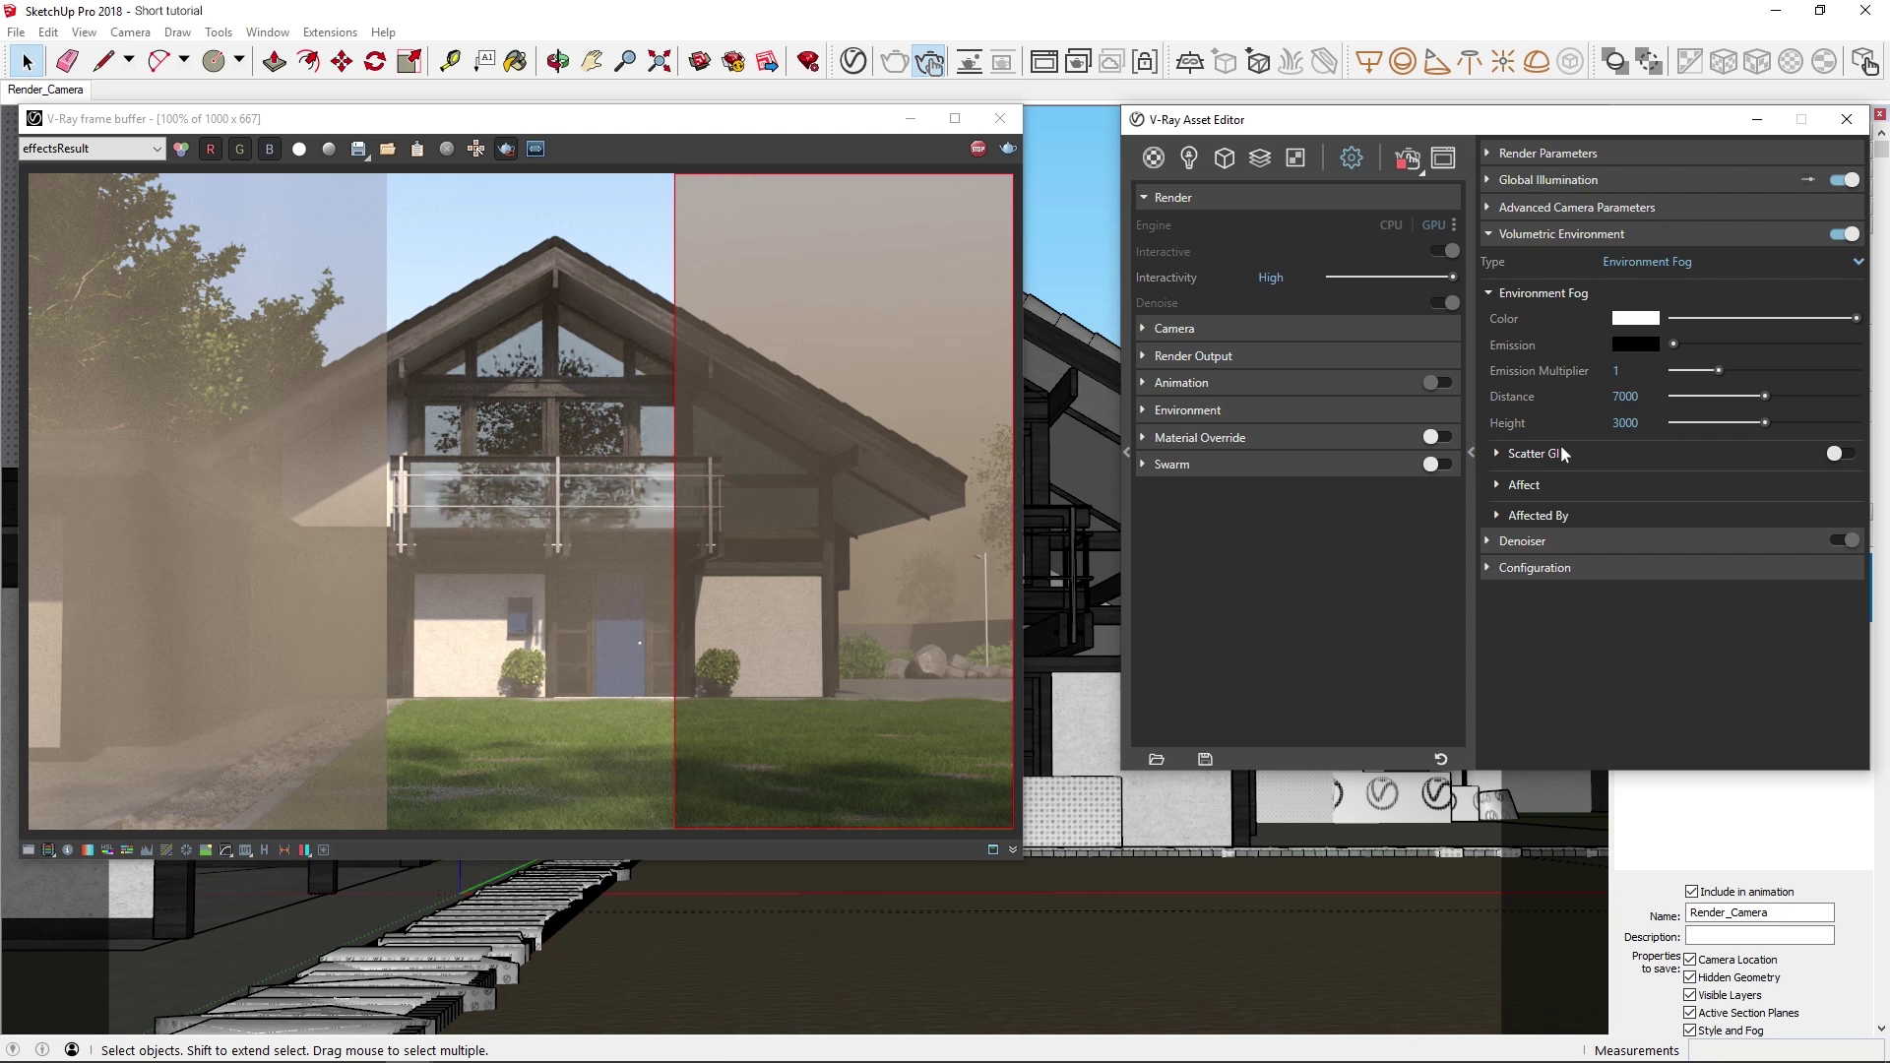
- Render the full image, mark a region over its left two-thirds and enable Scatter GI for the fog
left_click(506, 150)
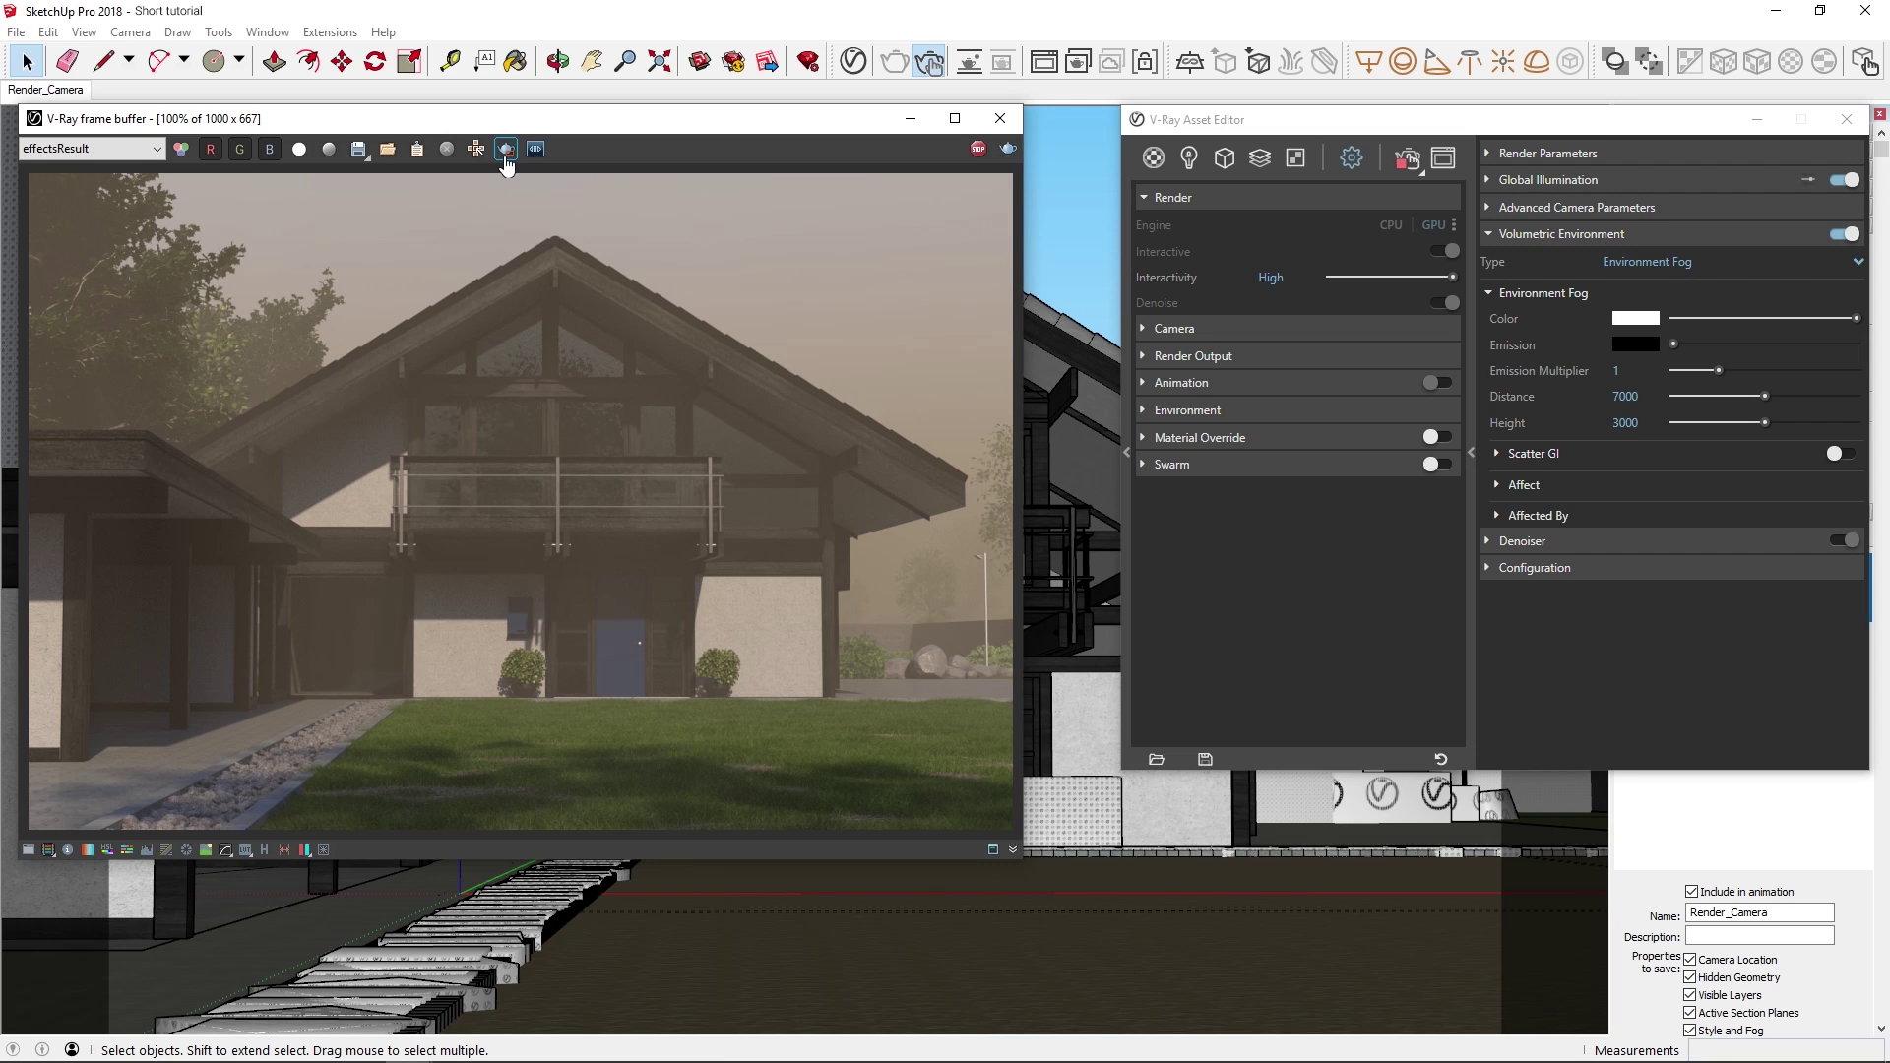
left_click(506, 149)
left_click_drag(674, 175, 2, 874)
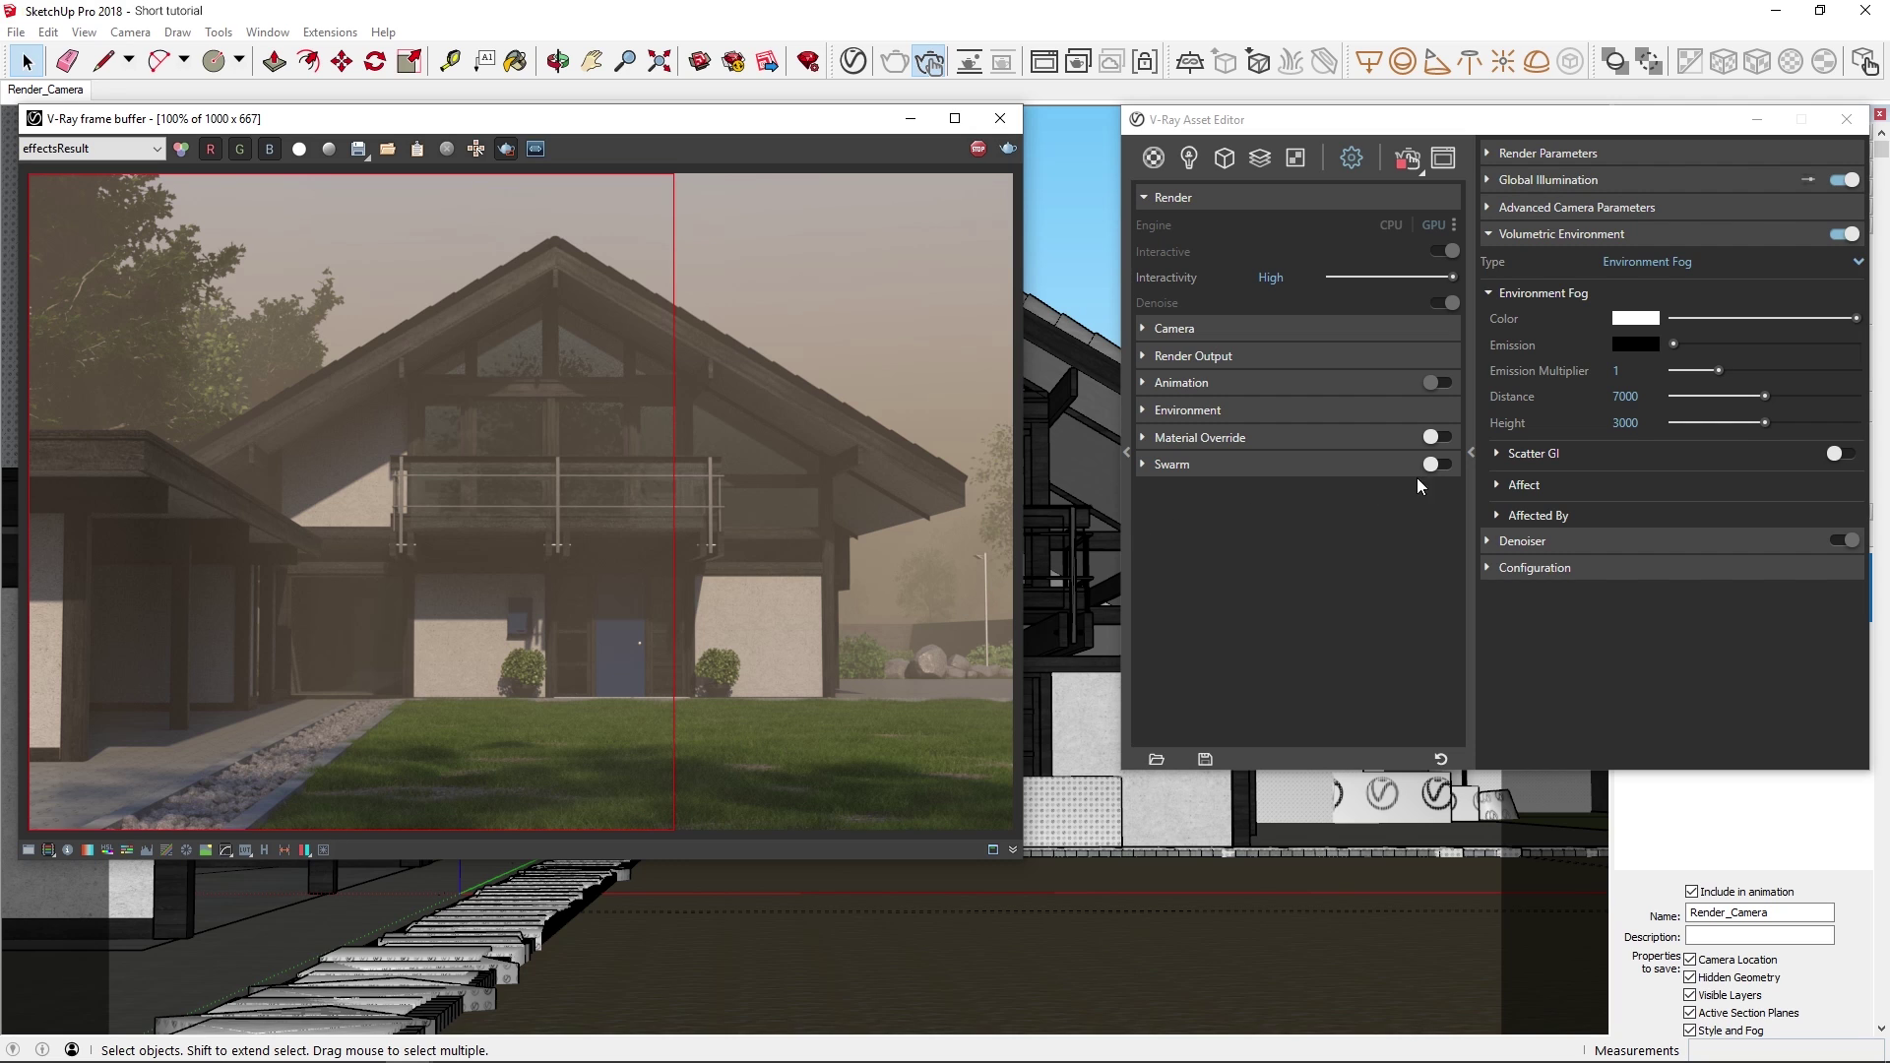
left_click(1833, 455)
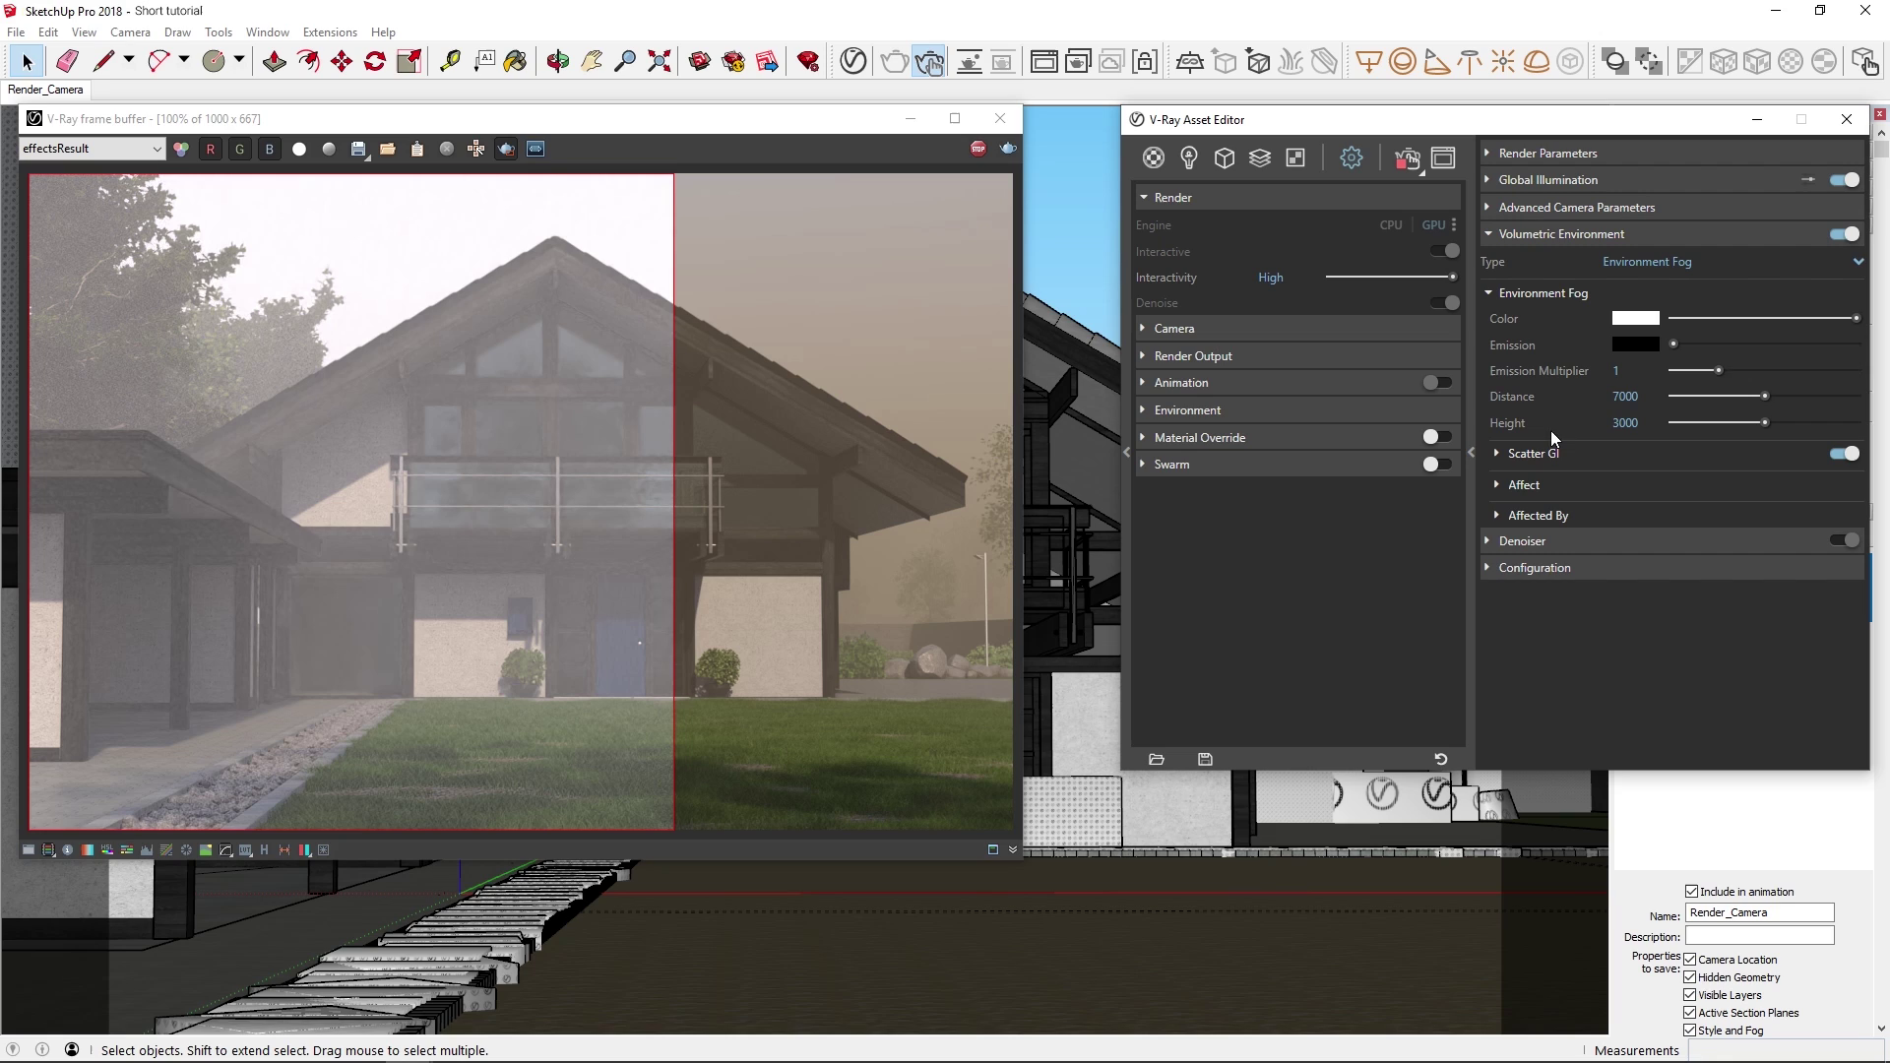
- Narrow the render region to the left third of the image and set the fog's Scatter Bounces to 100
left_click_drag(378, 827, 29, 174)
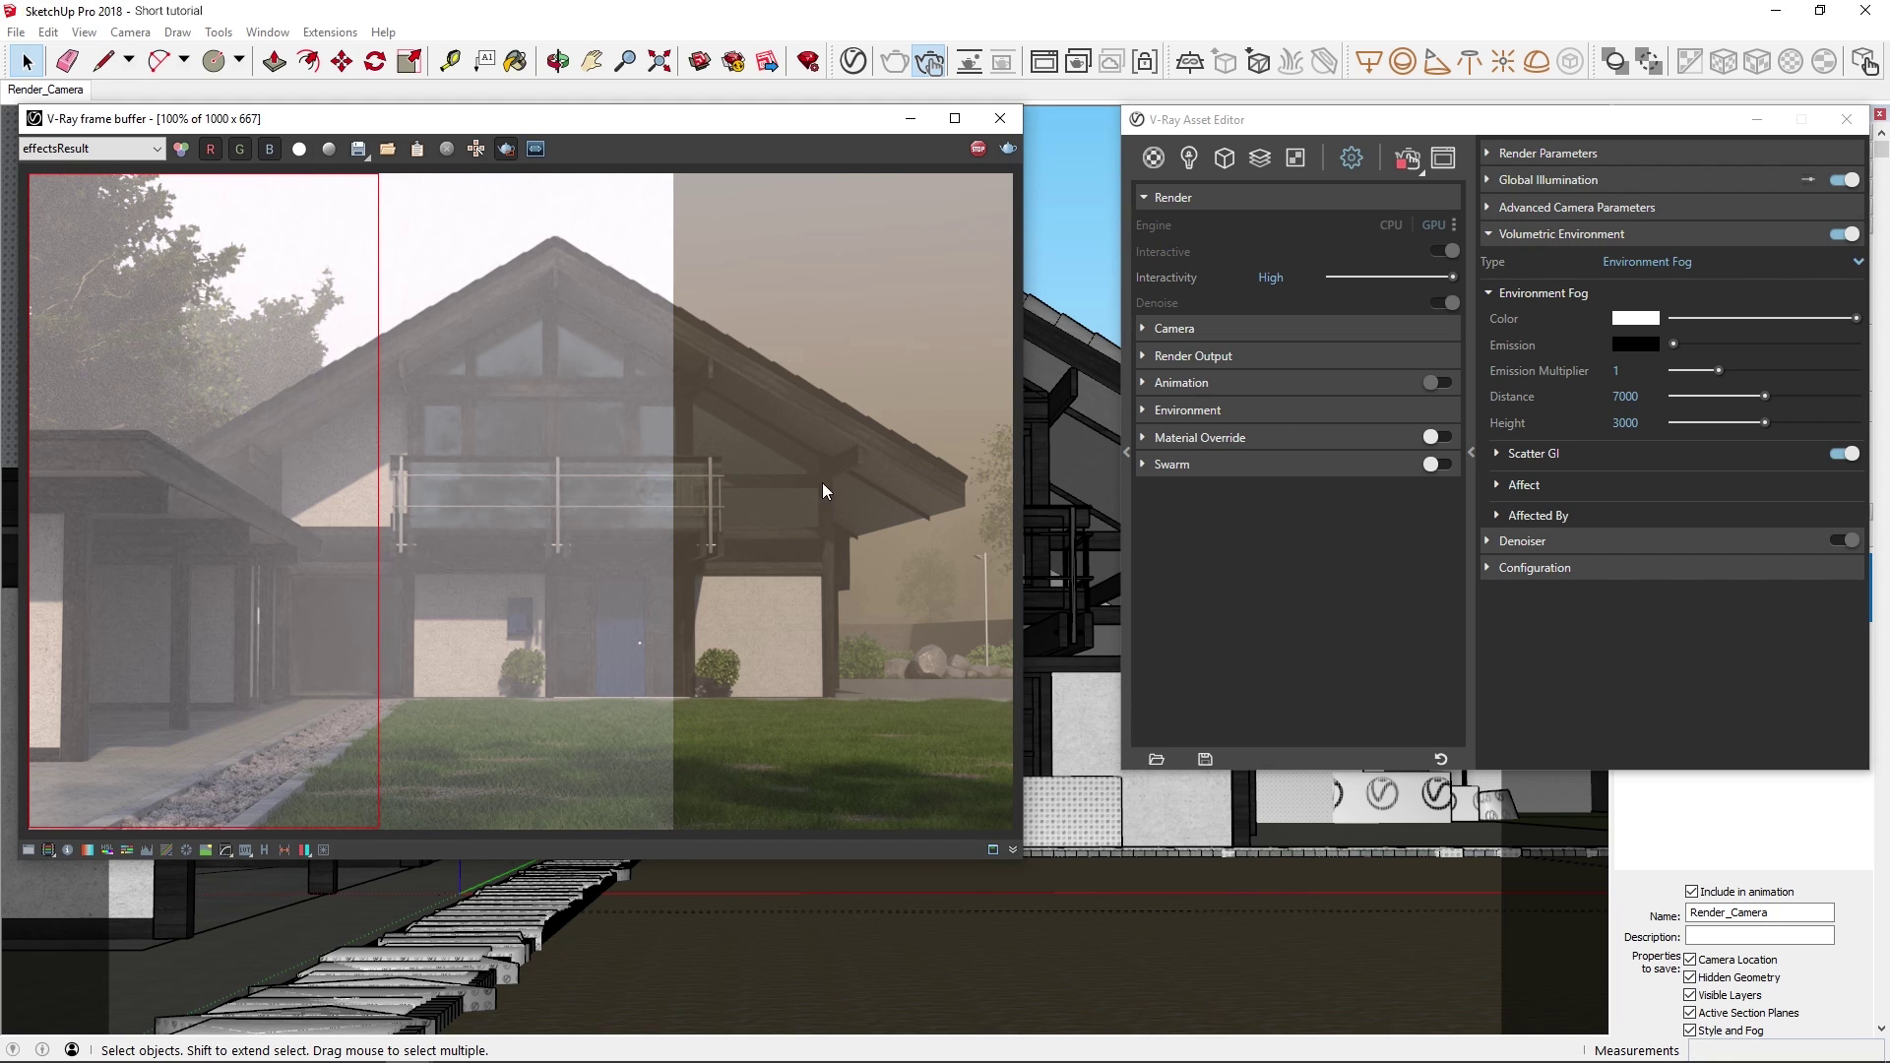
left_click(1554, 454)
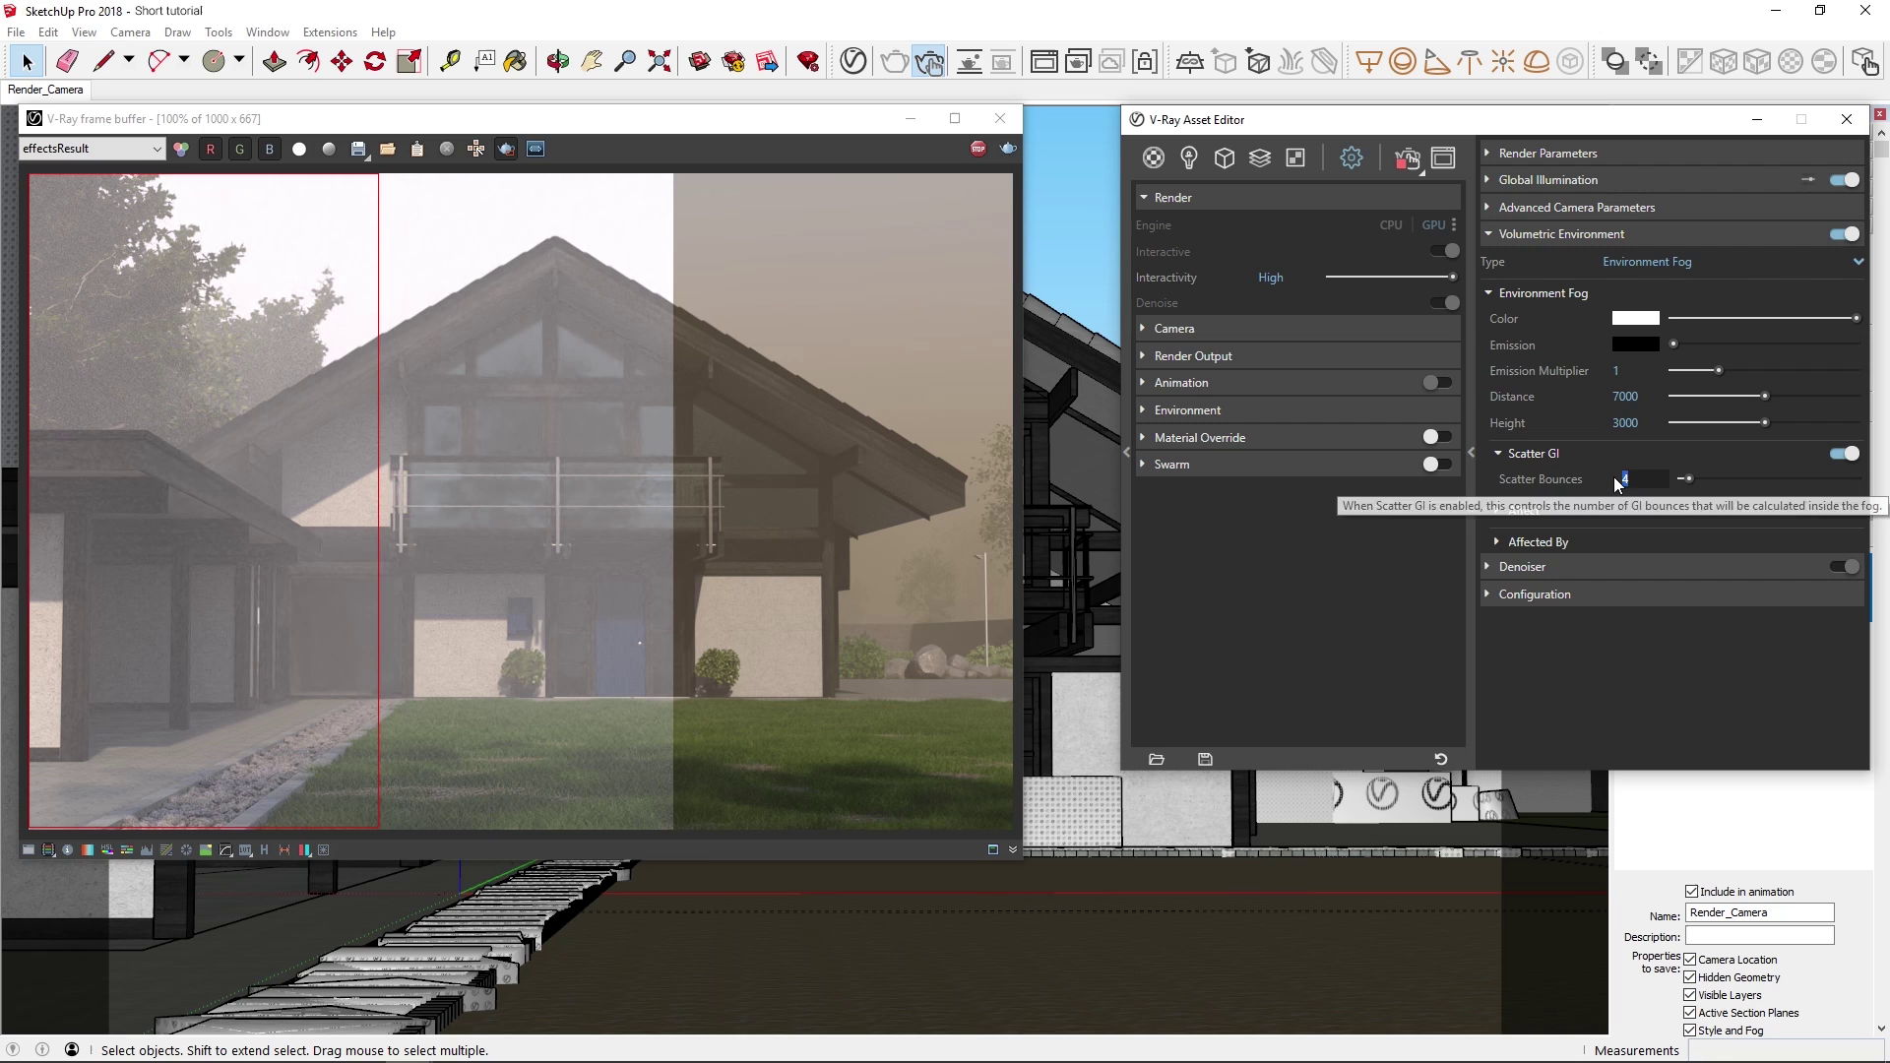
type("100")
key("Return")
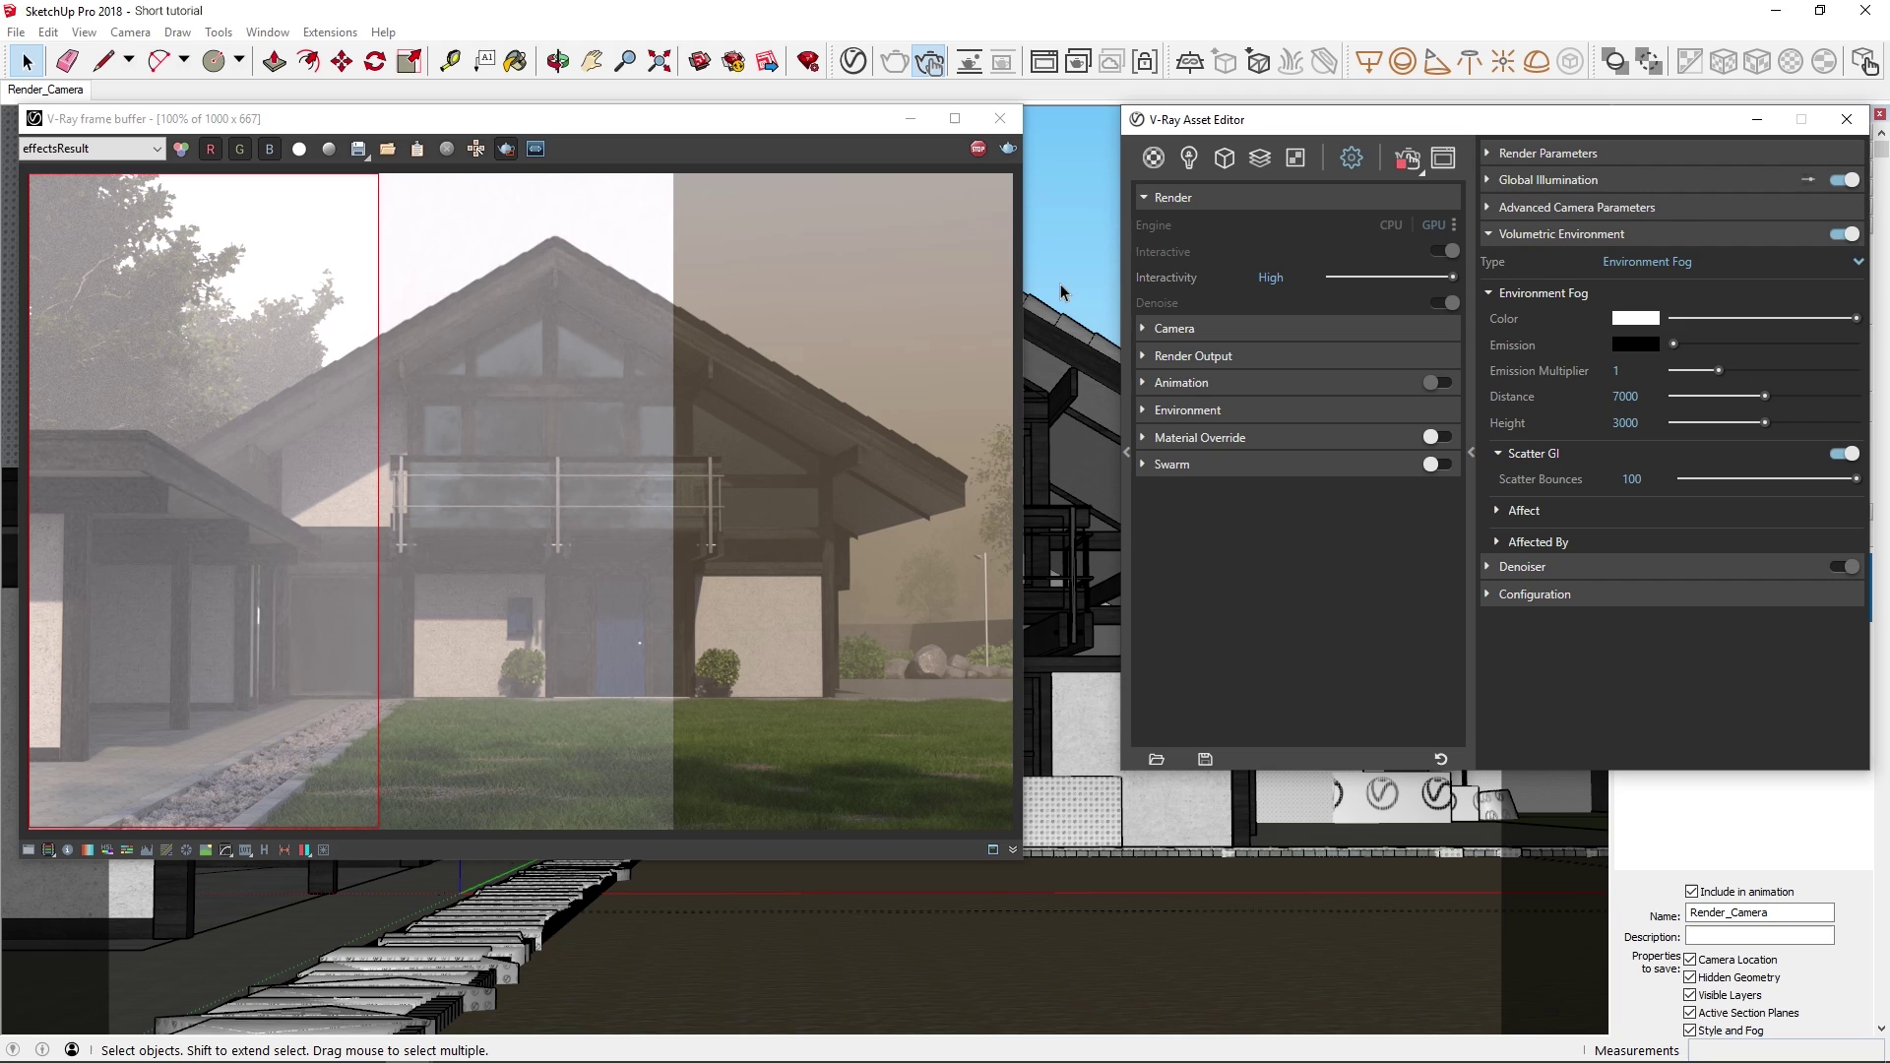
left_click(977, 149)
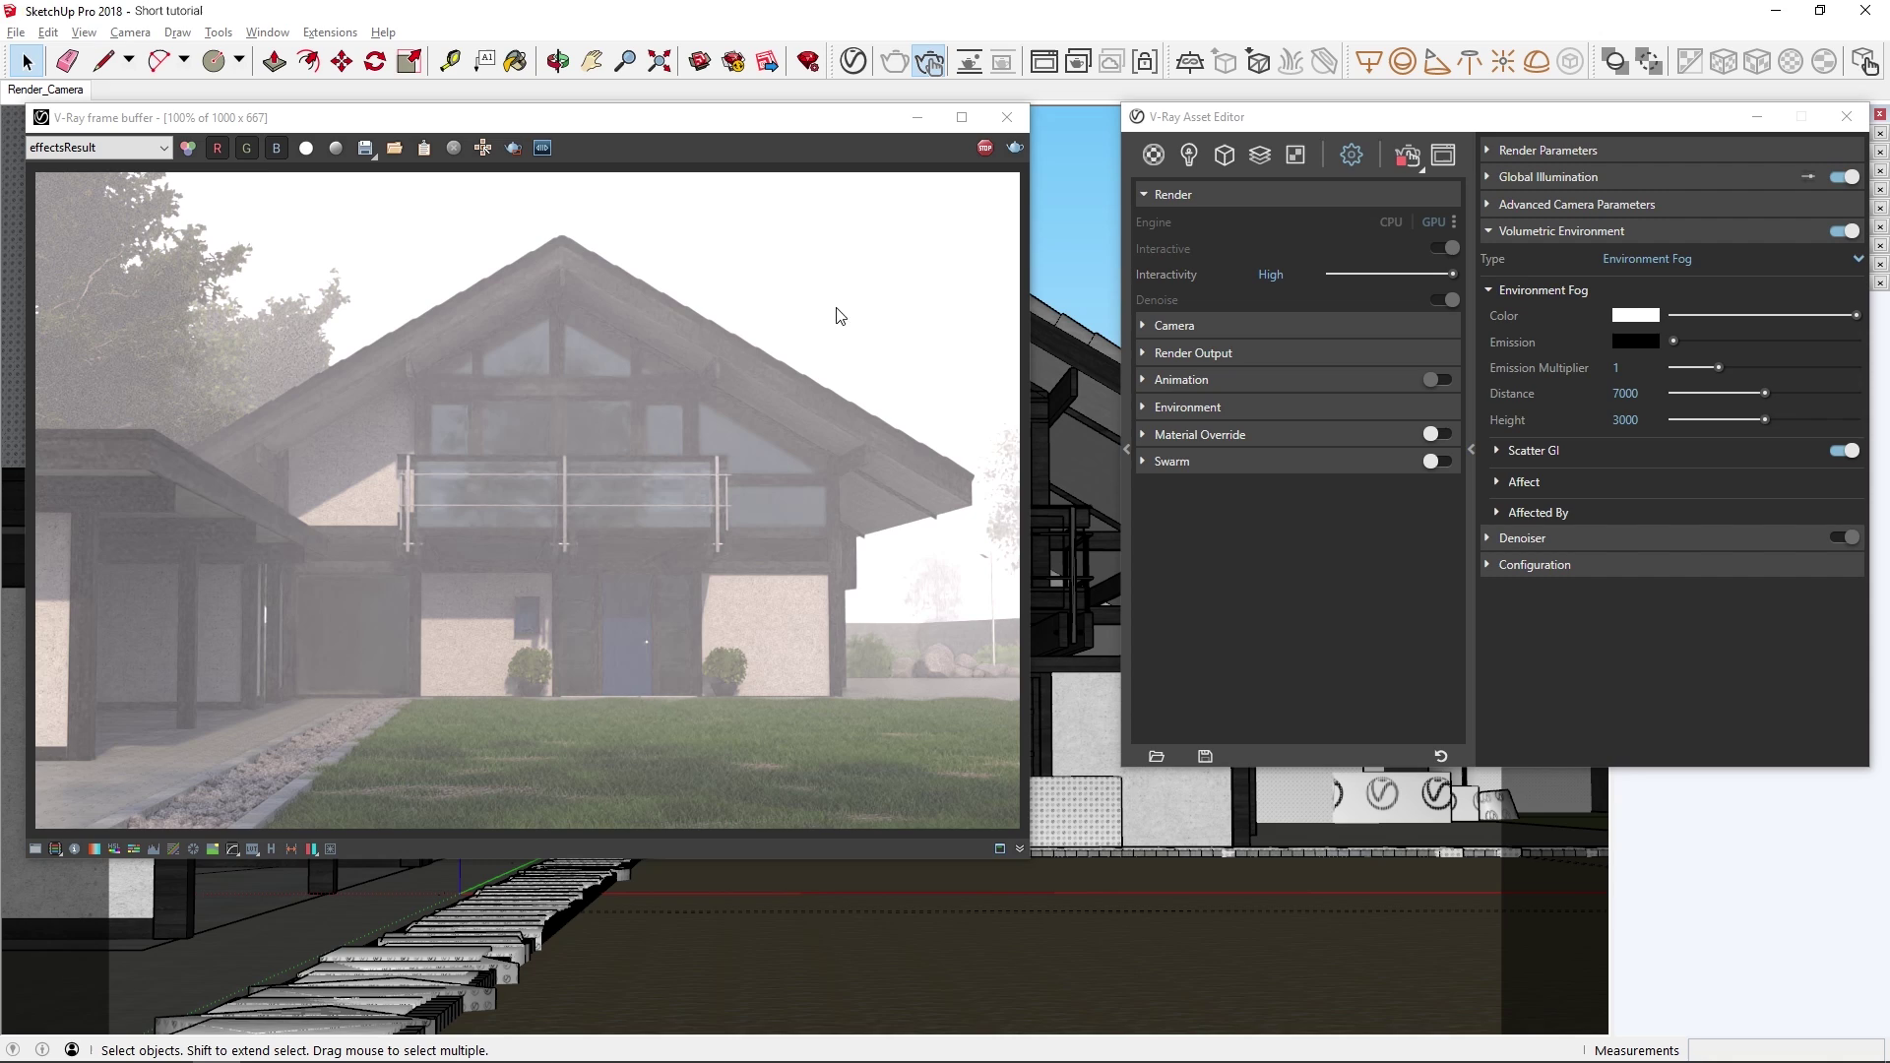
- Try a pale yellow fog color (RGB 0.909, 0.895, 0.84) in a render region over the right half of the image
left_click(513, 148)
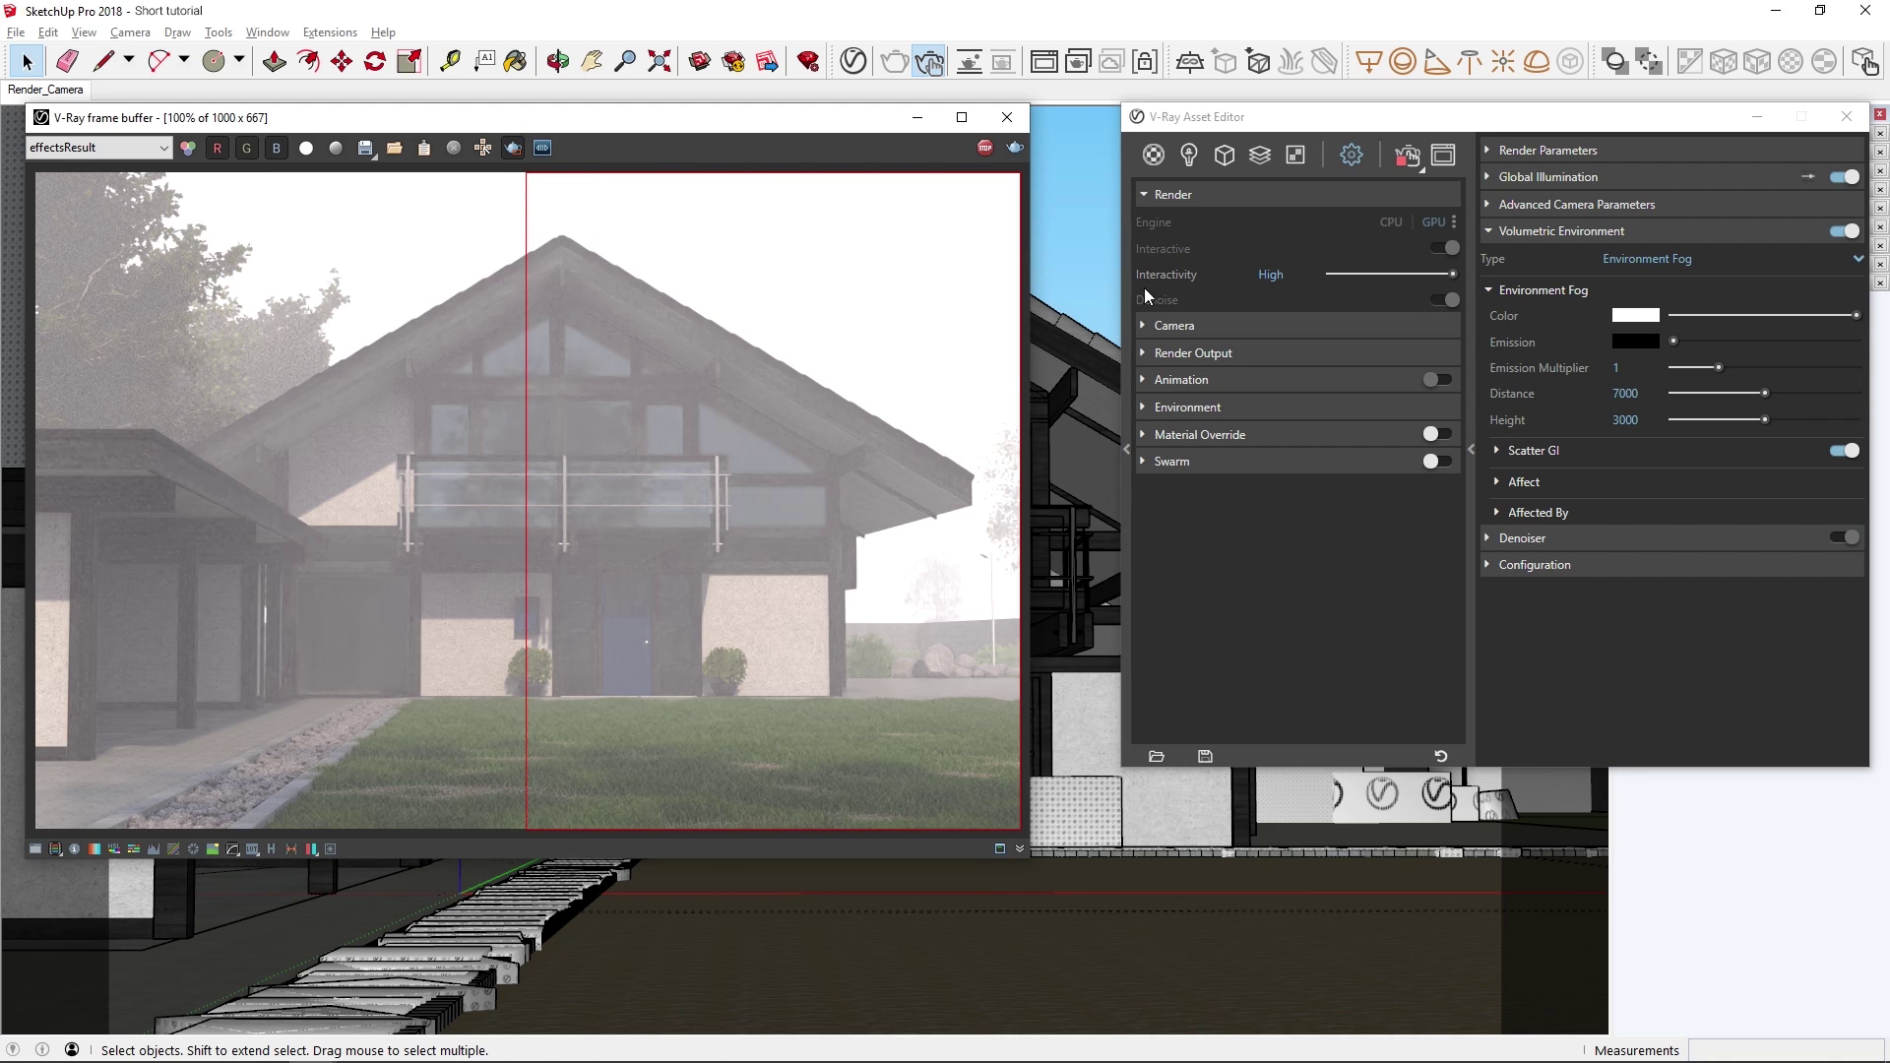
left_click(1630, 317)
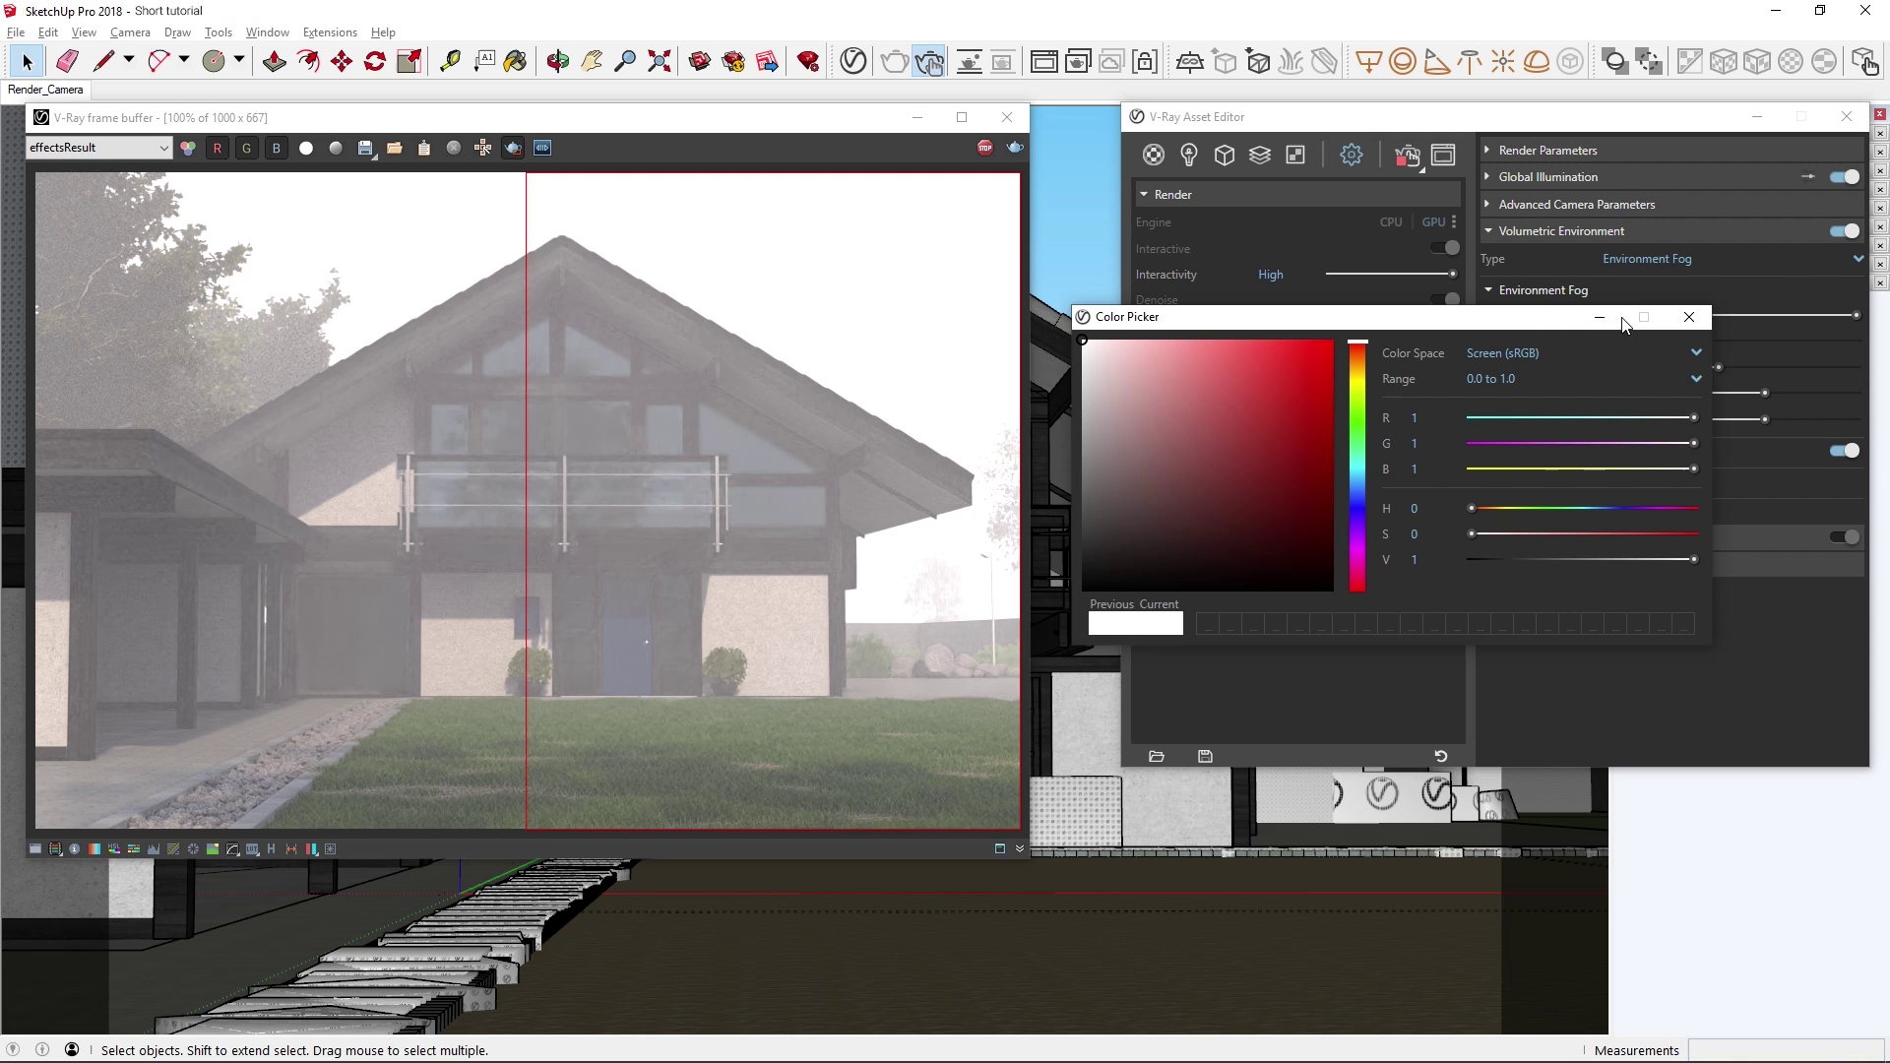
left_click(1362, 375)
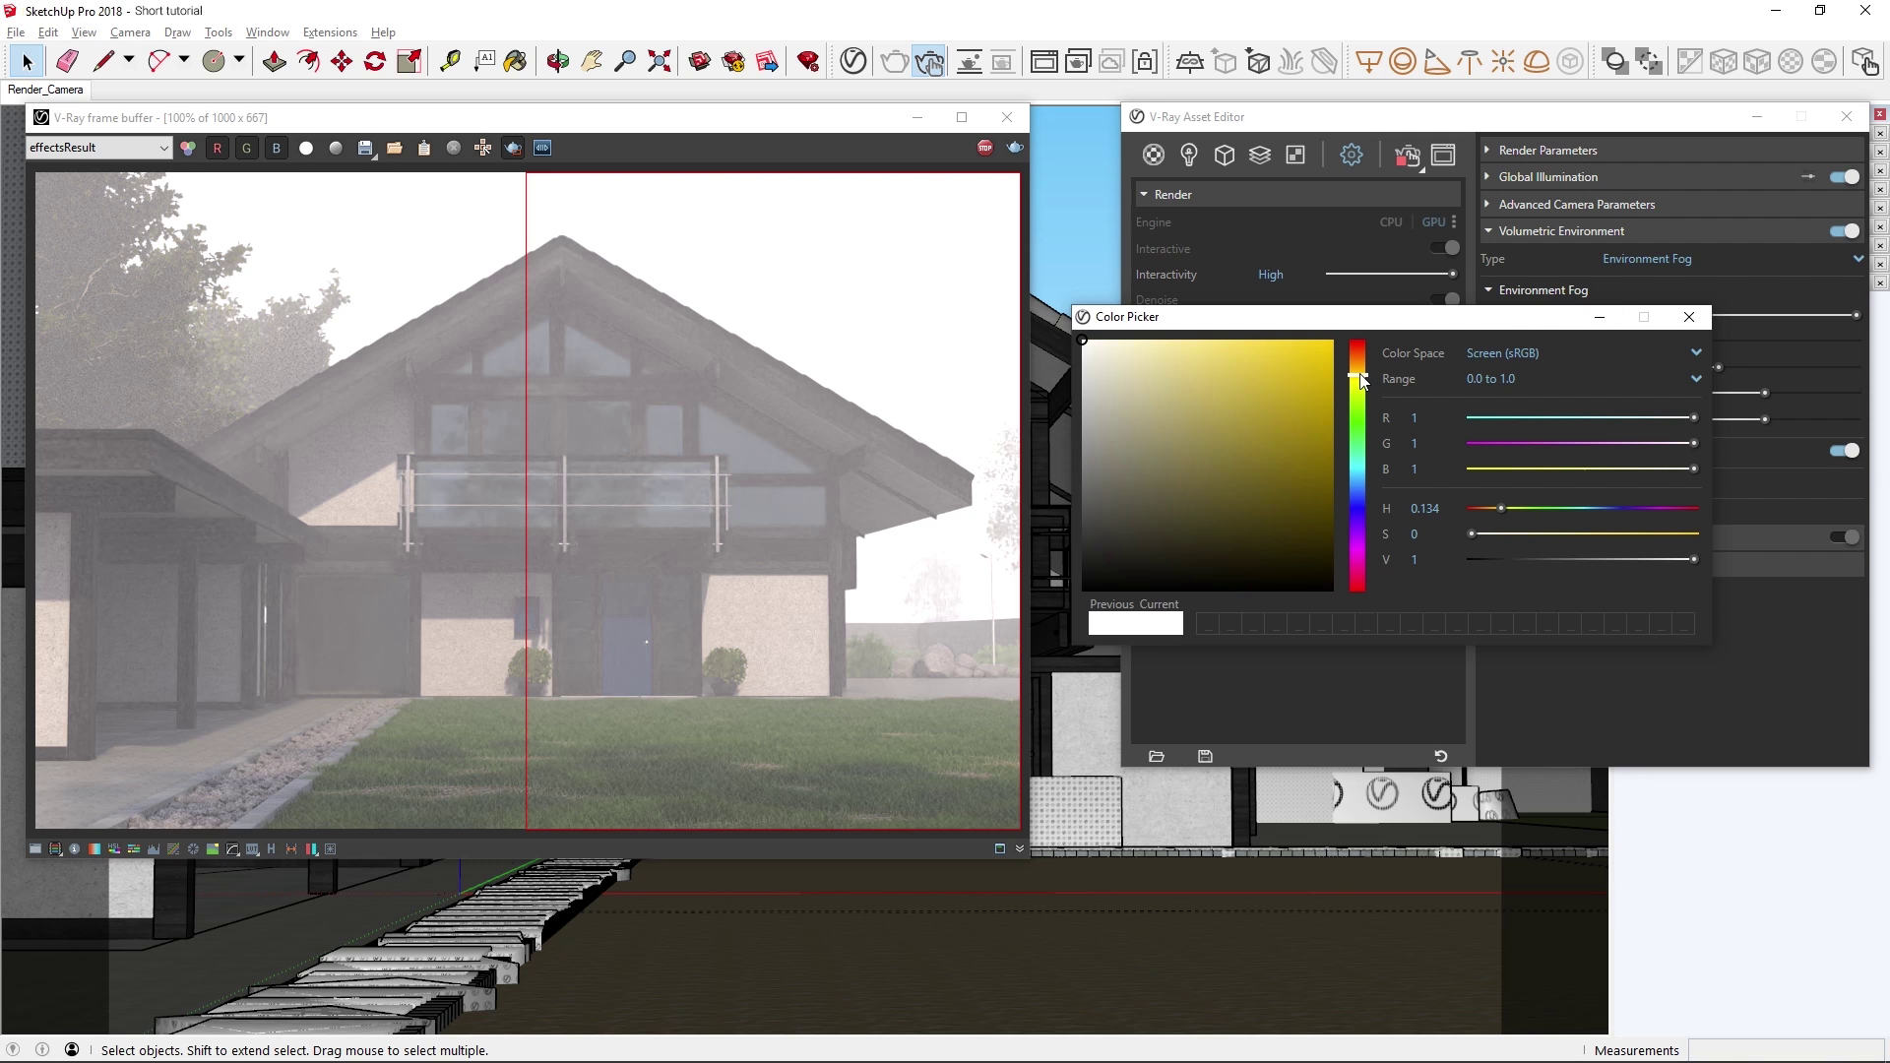
left_click(1100, 362)
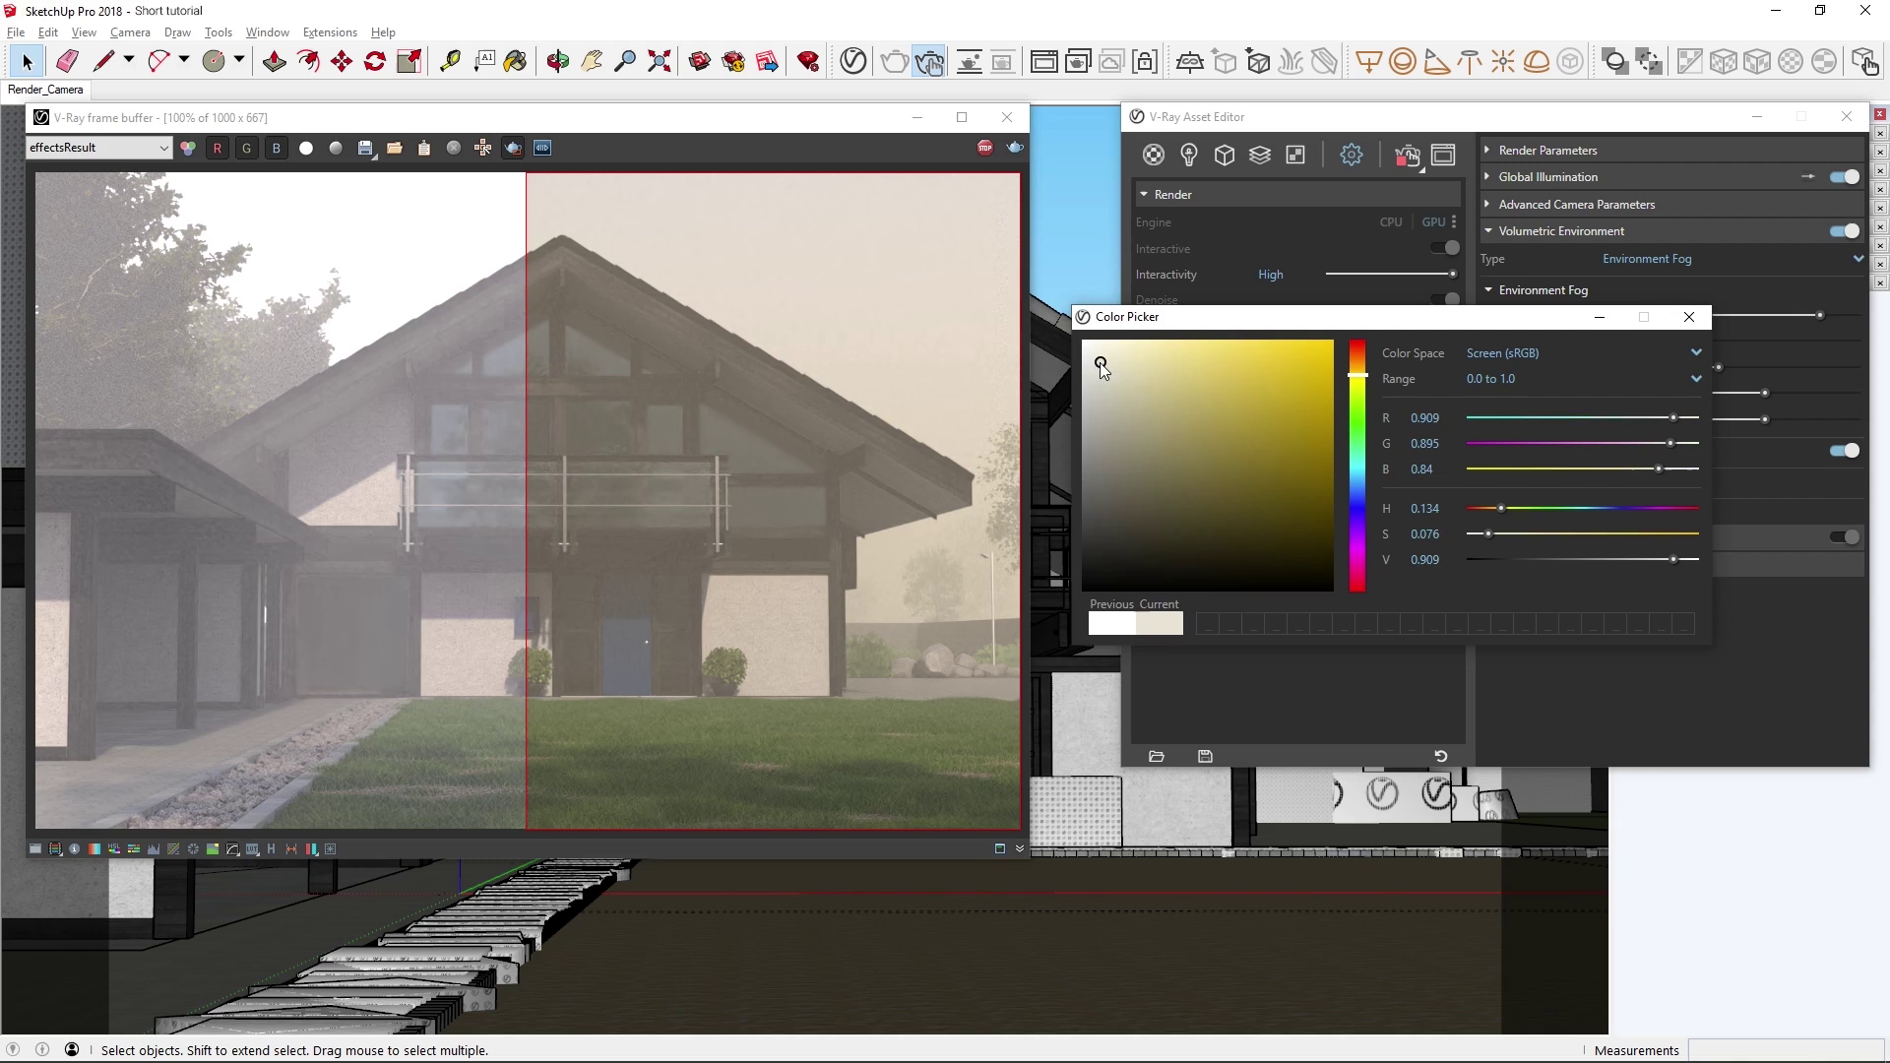
- Reset the fog color to white, close the Color Picker and turn off region rendering
left_click_drag(1096, 364, 1082, 339)
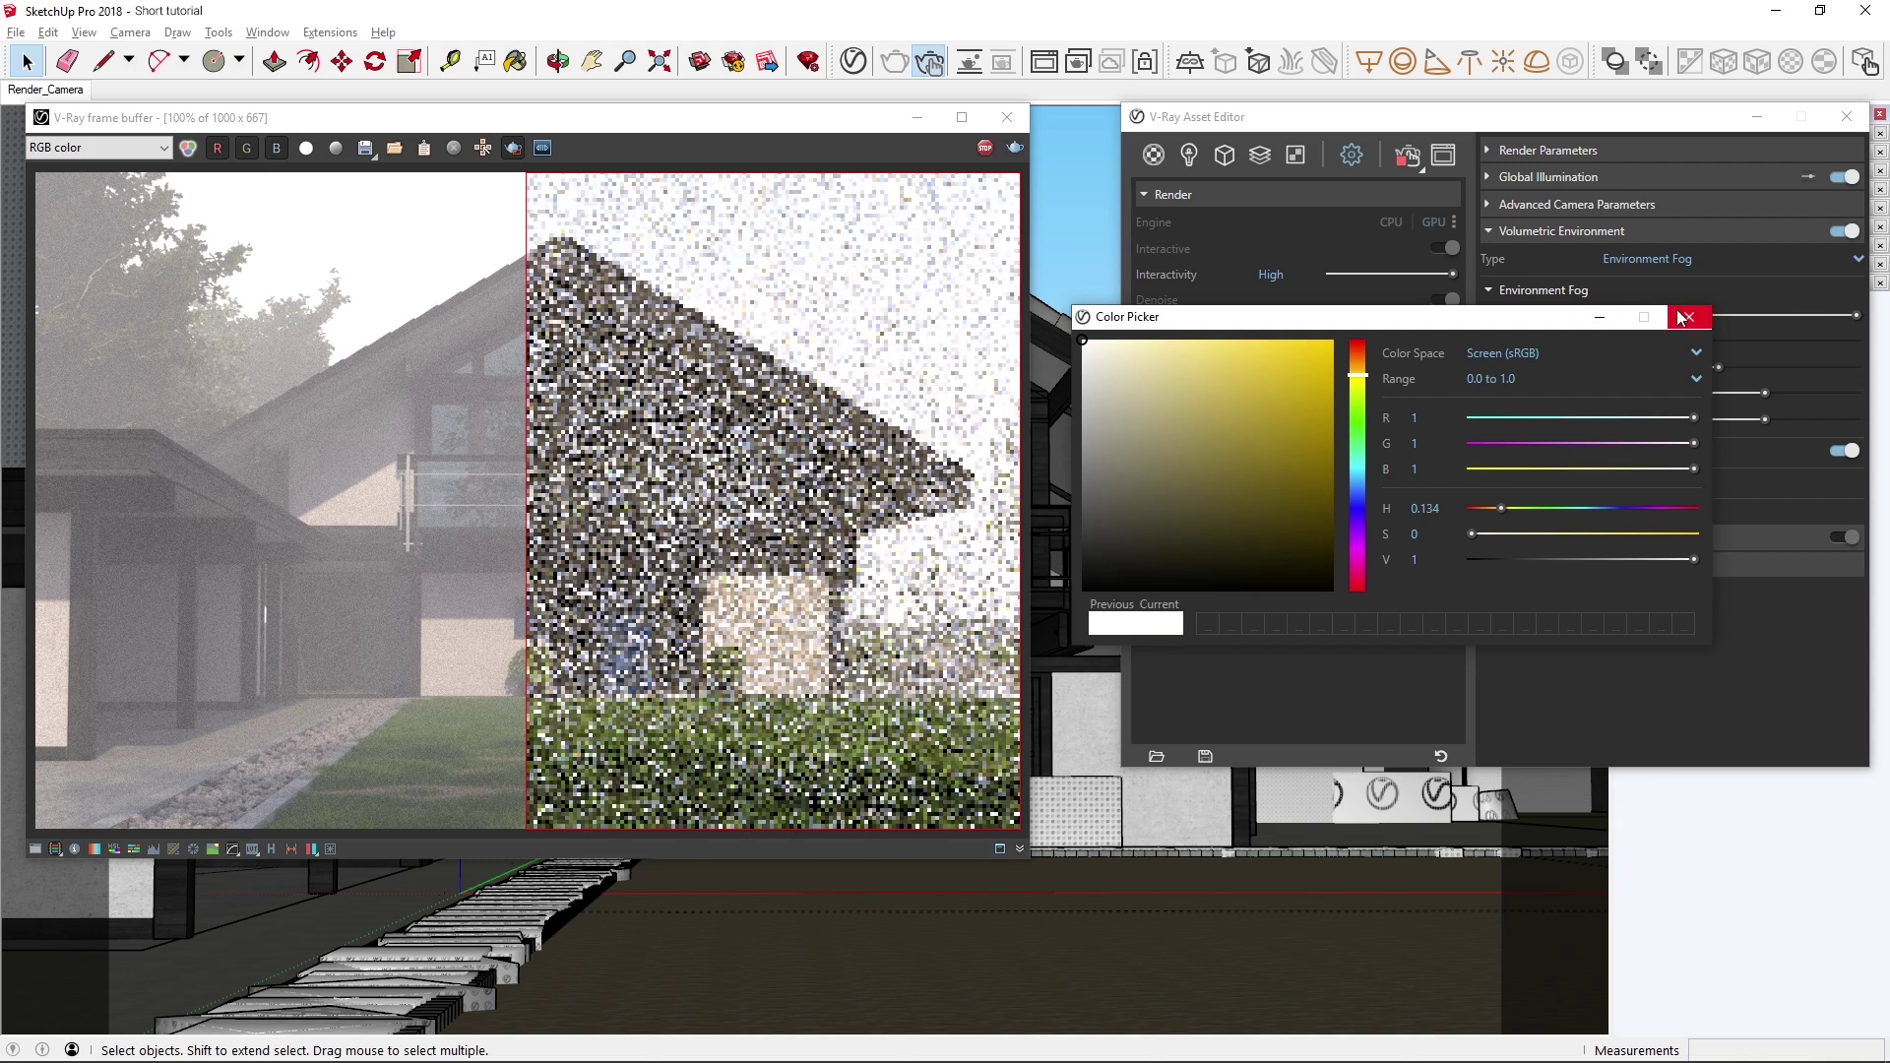
left_click(1689, 316)
left_click(516, 150)
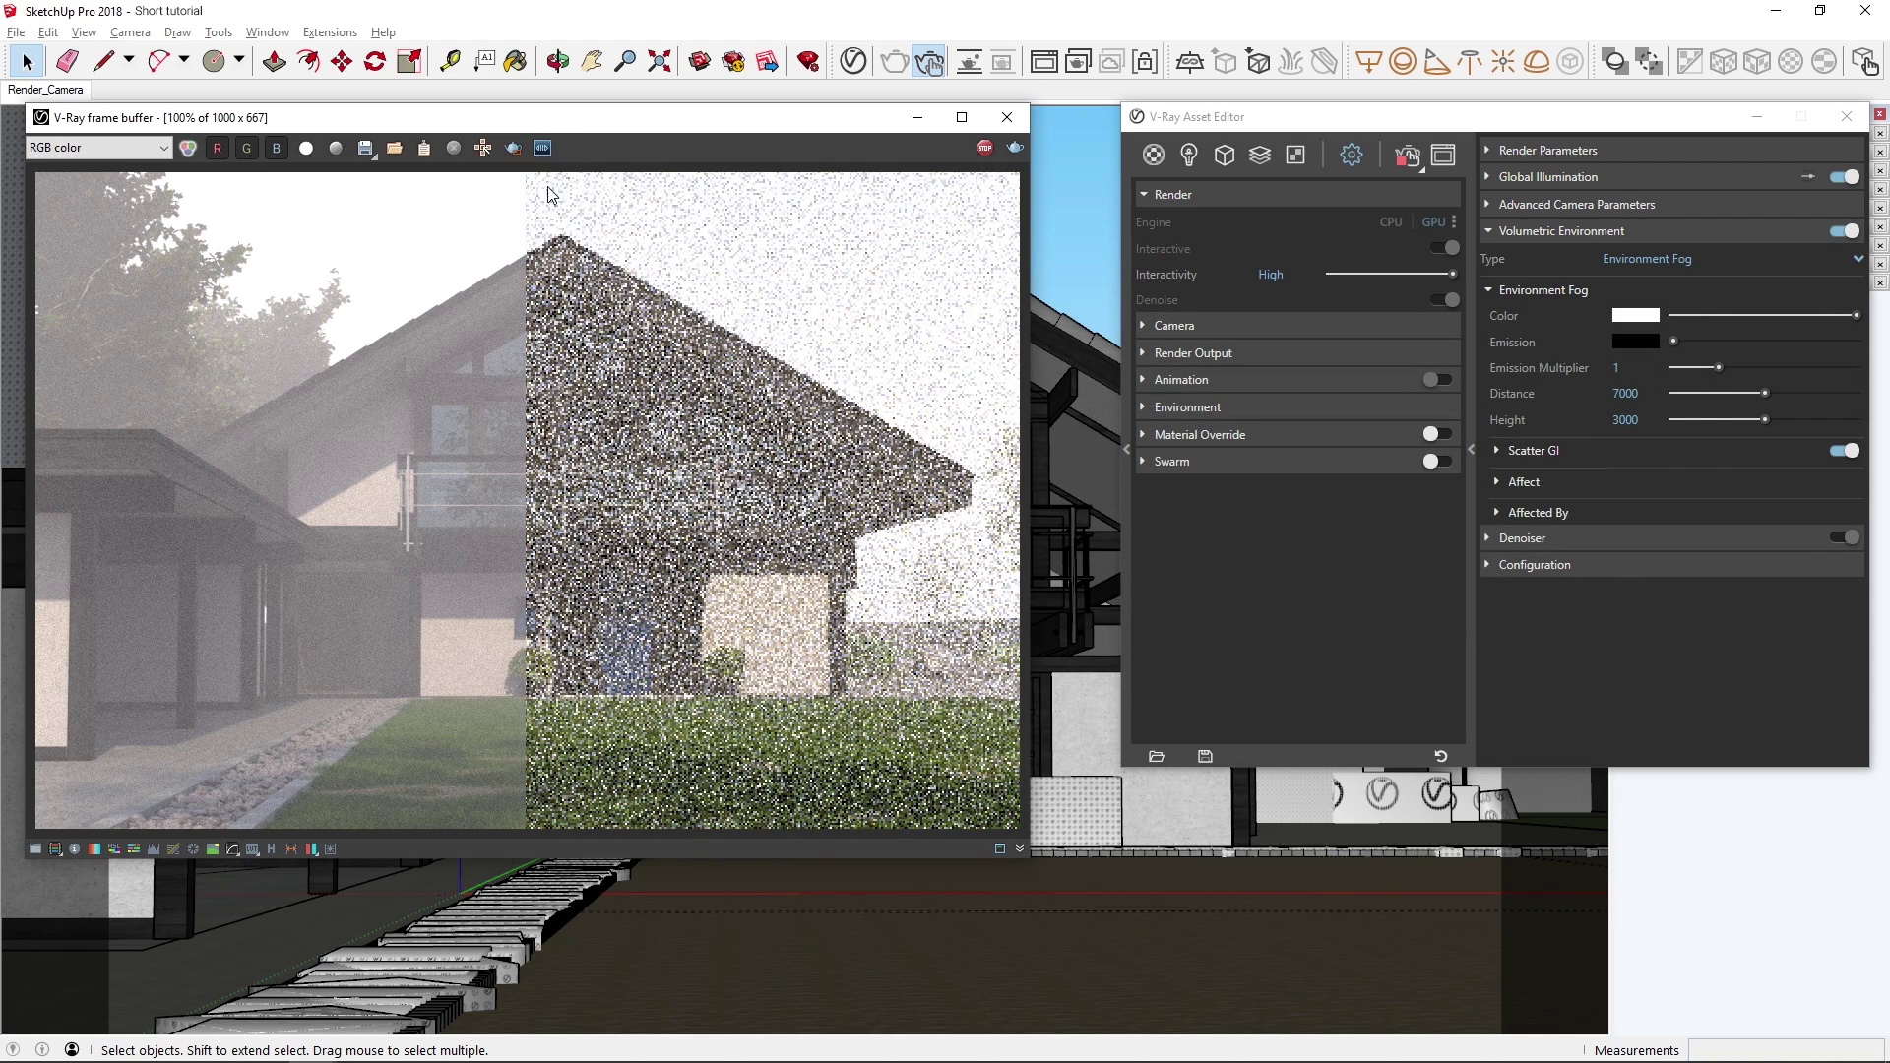
- Switch on the Garden_Light and V-Ray IES Light, and switch off the SunLight
left_click(1188, 156)
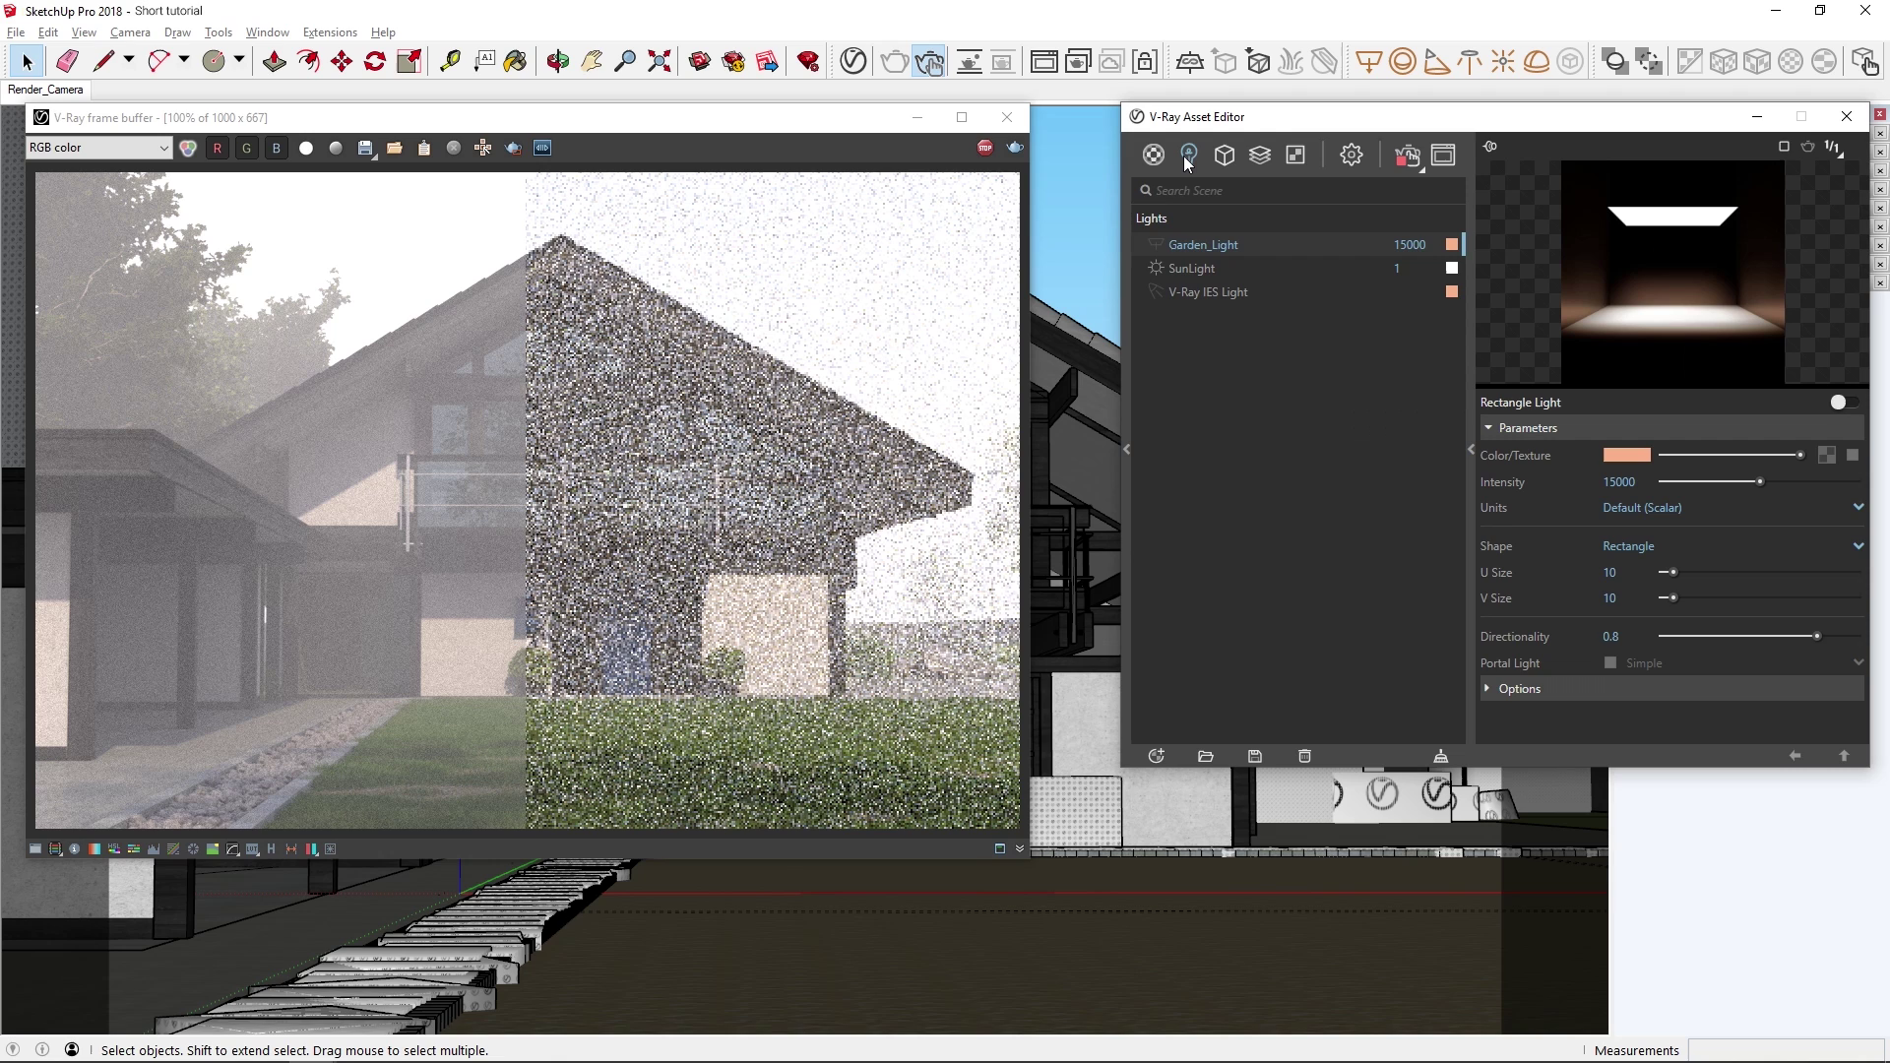
left_click(1155, 241)
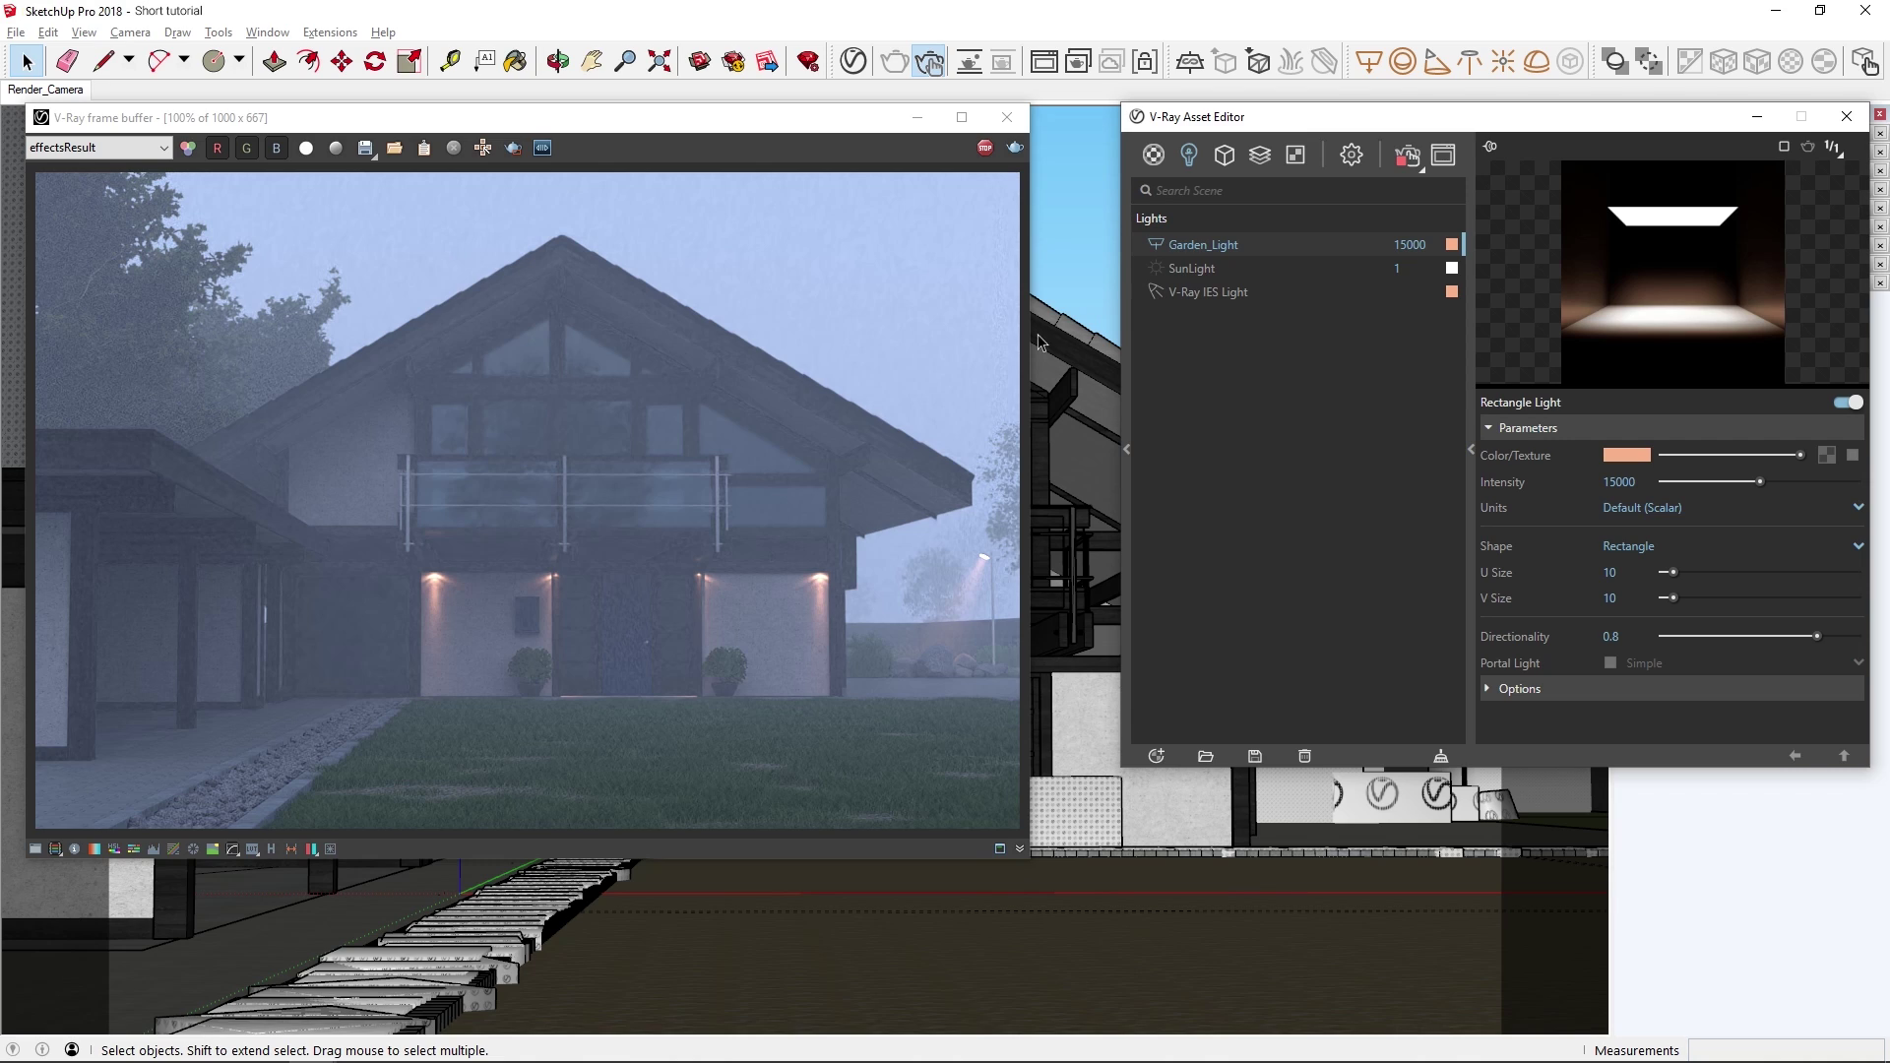
- Examine the light beams in the Atmosphere render element at 200% zoom, and return to the RGB color channel
left_click(108, 147)
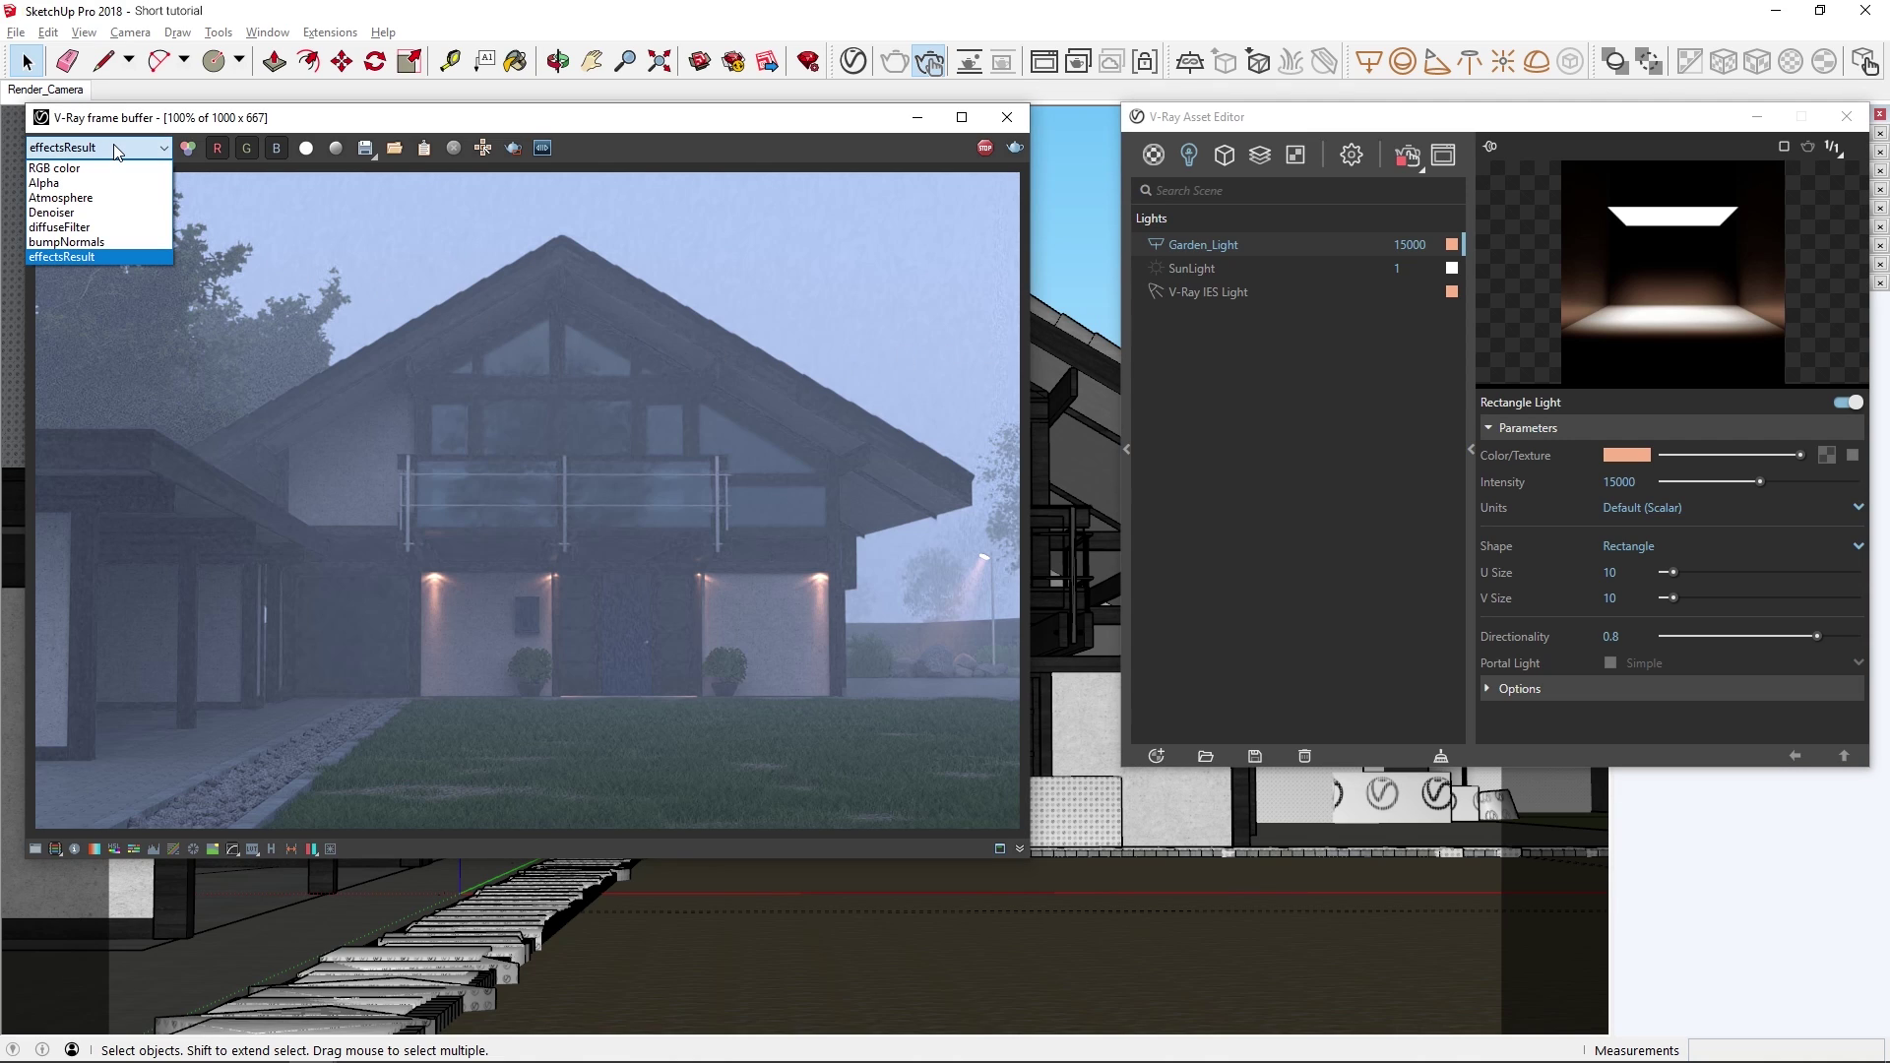
left_click(106, 221)
scroll(718, 640, "up", 1)
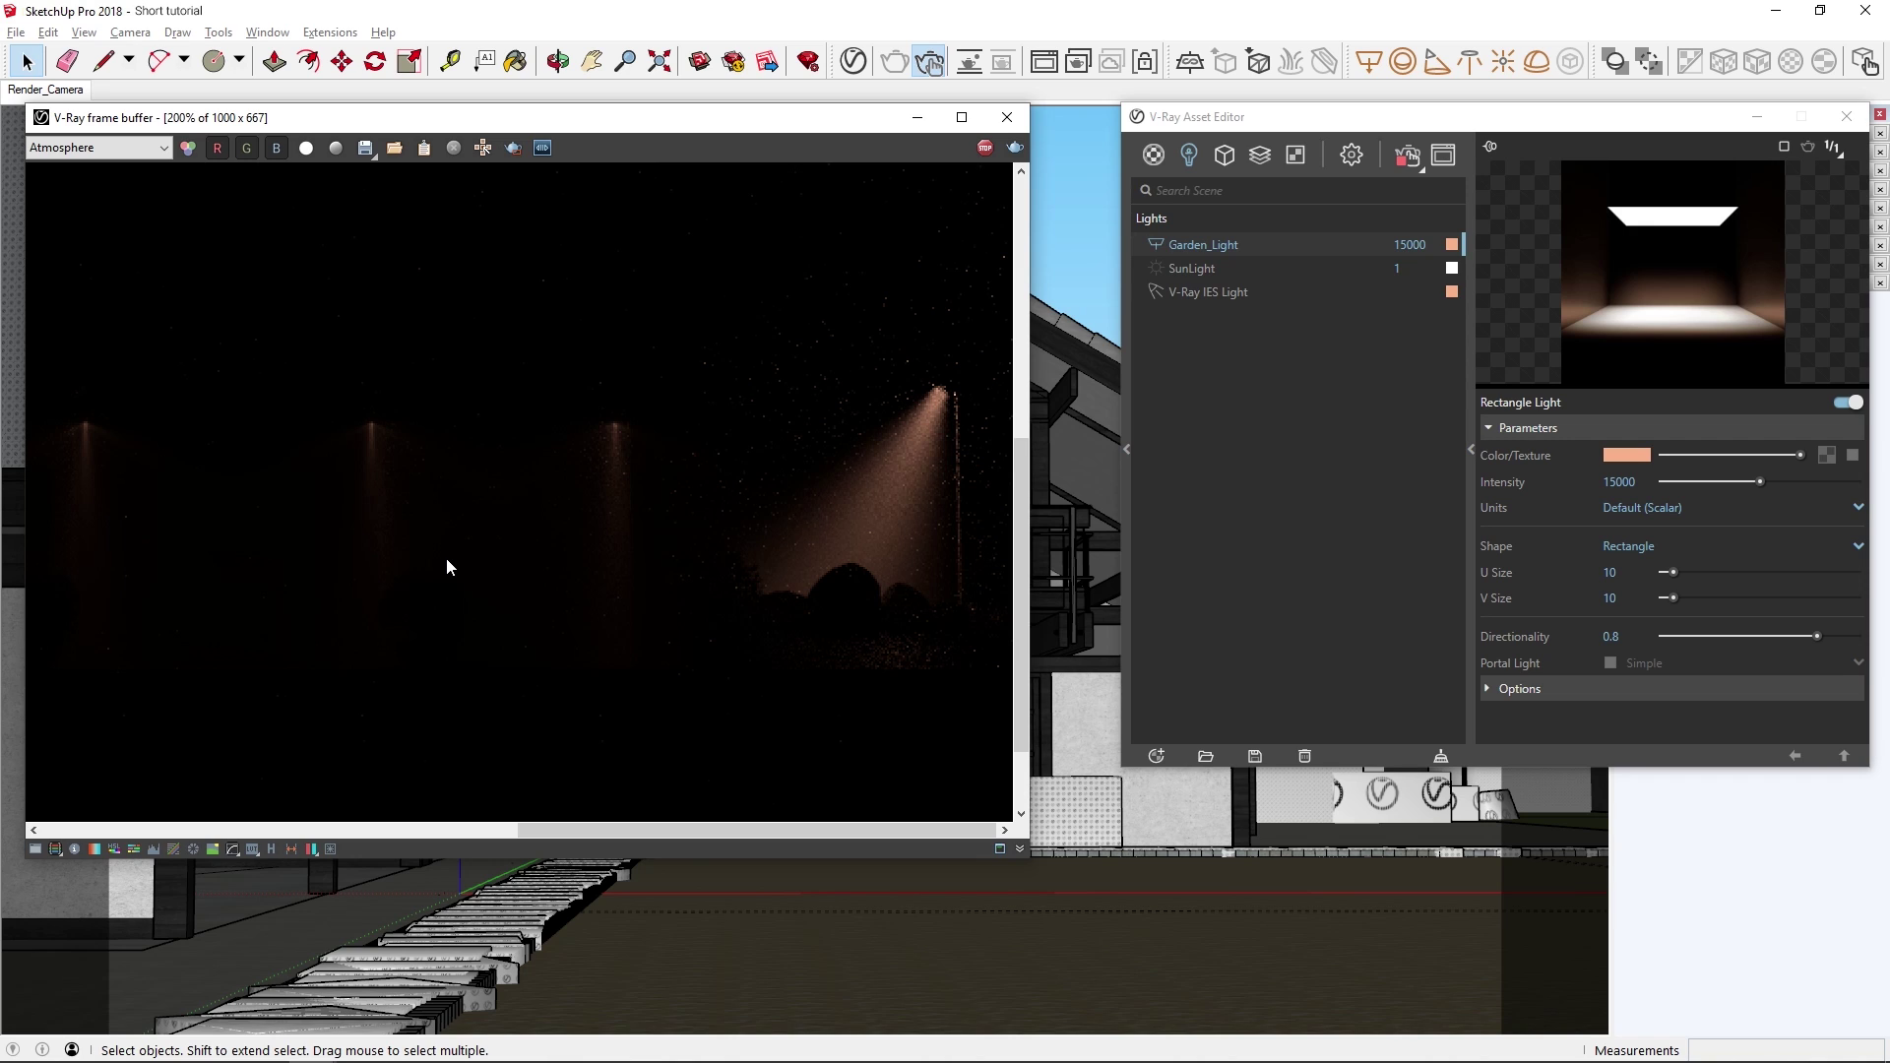
scroll(447, 559, "down", 1)
left_click(99, 148)
left_click(133, 167)
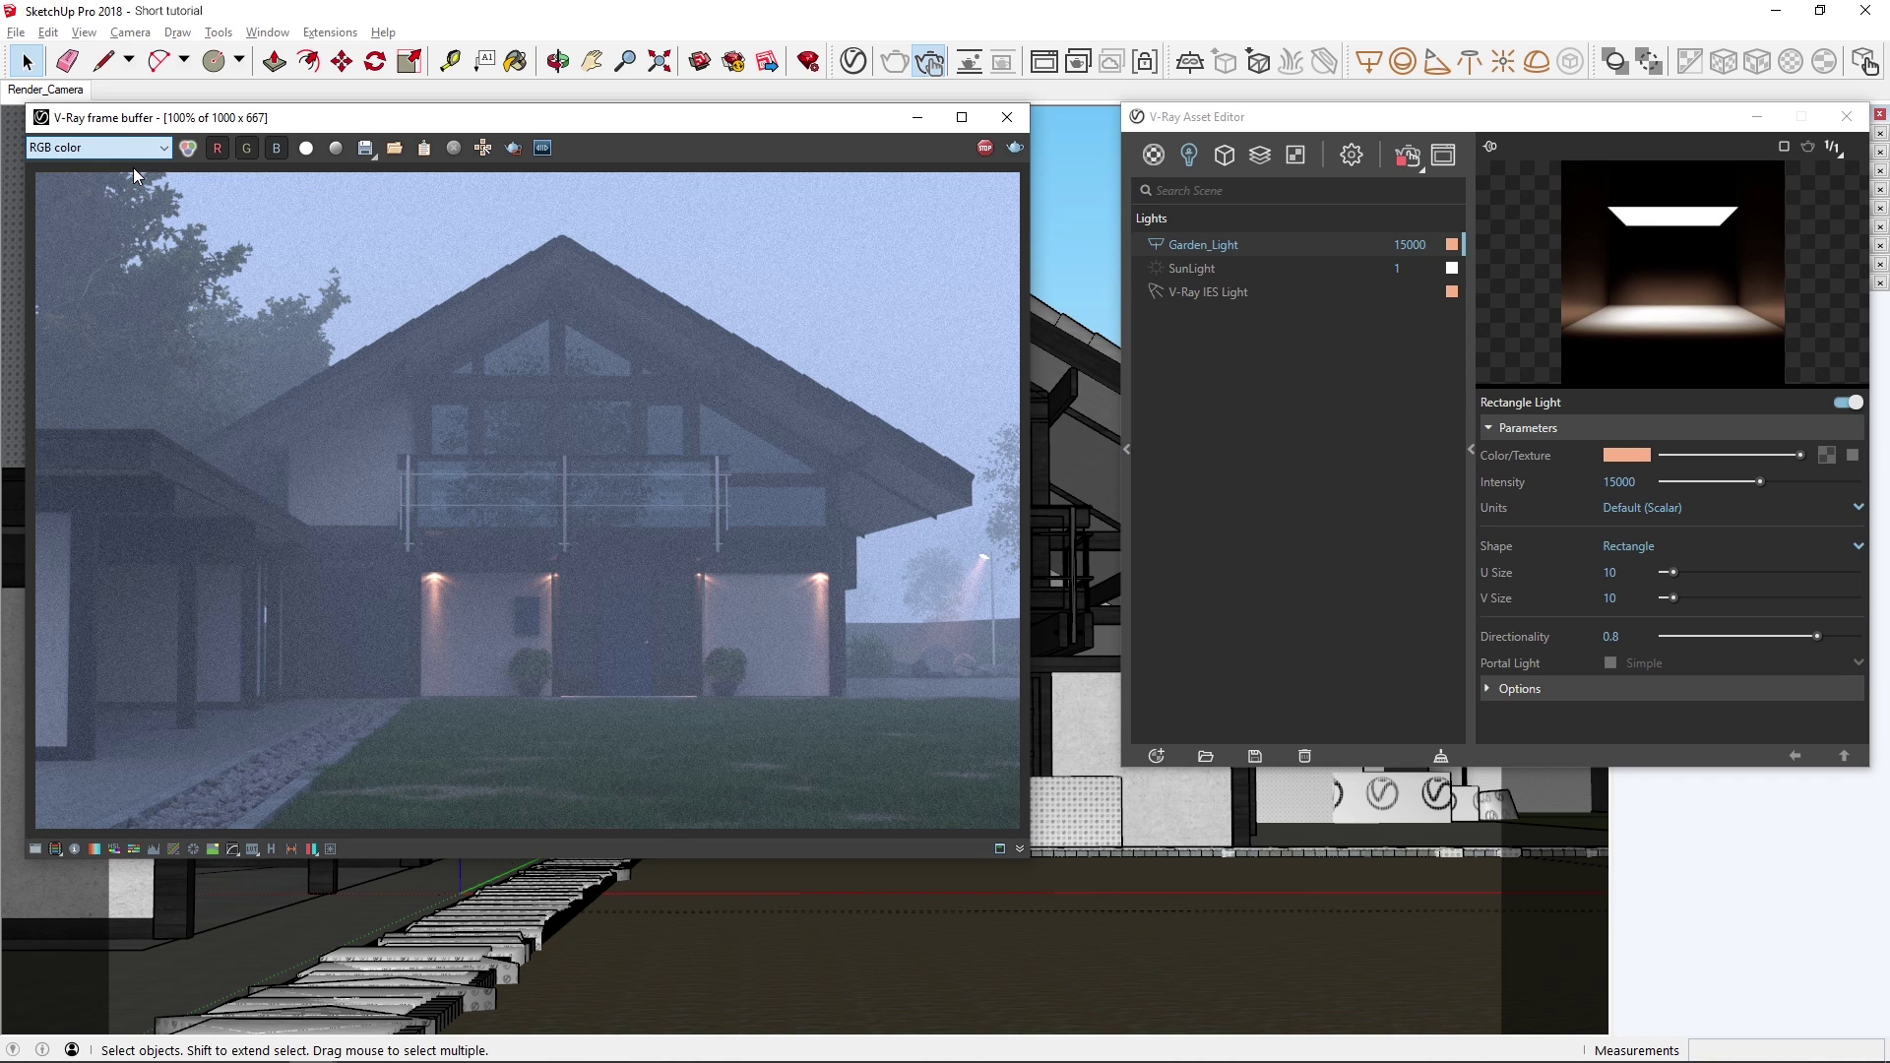
- Stop the interactive render, disable the Interactive option and start a production render on the GPU engine
left_click(981, 146)
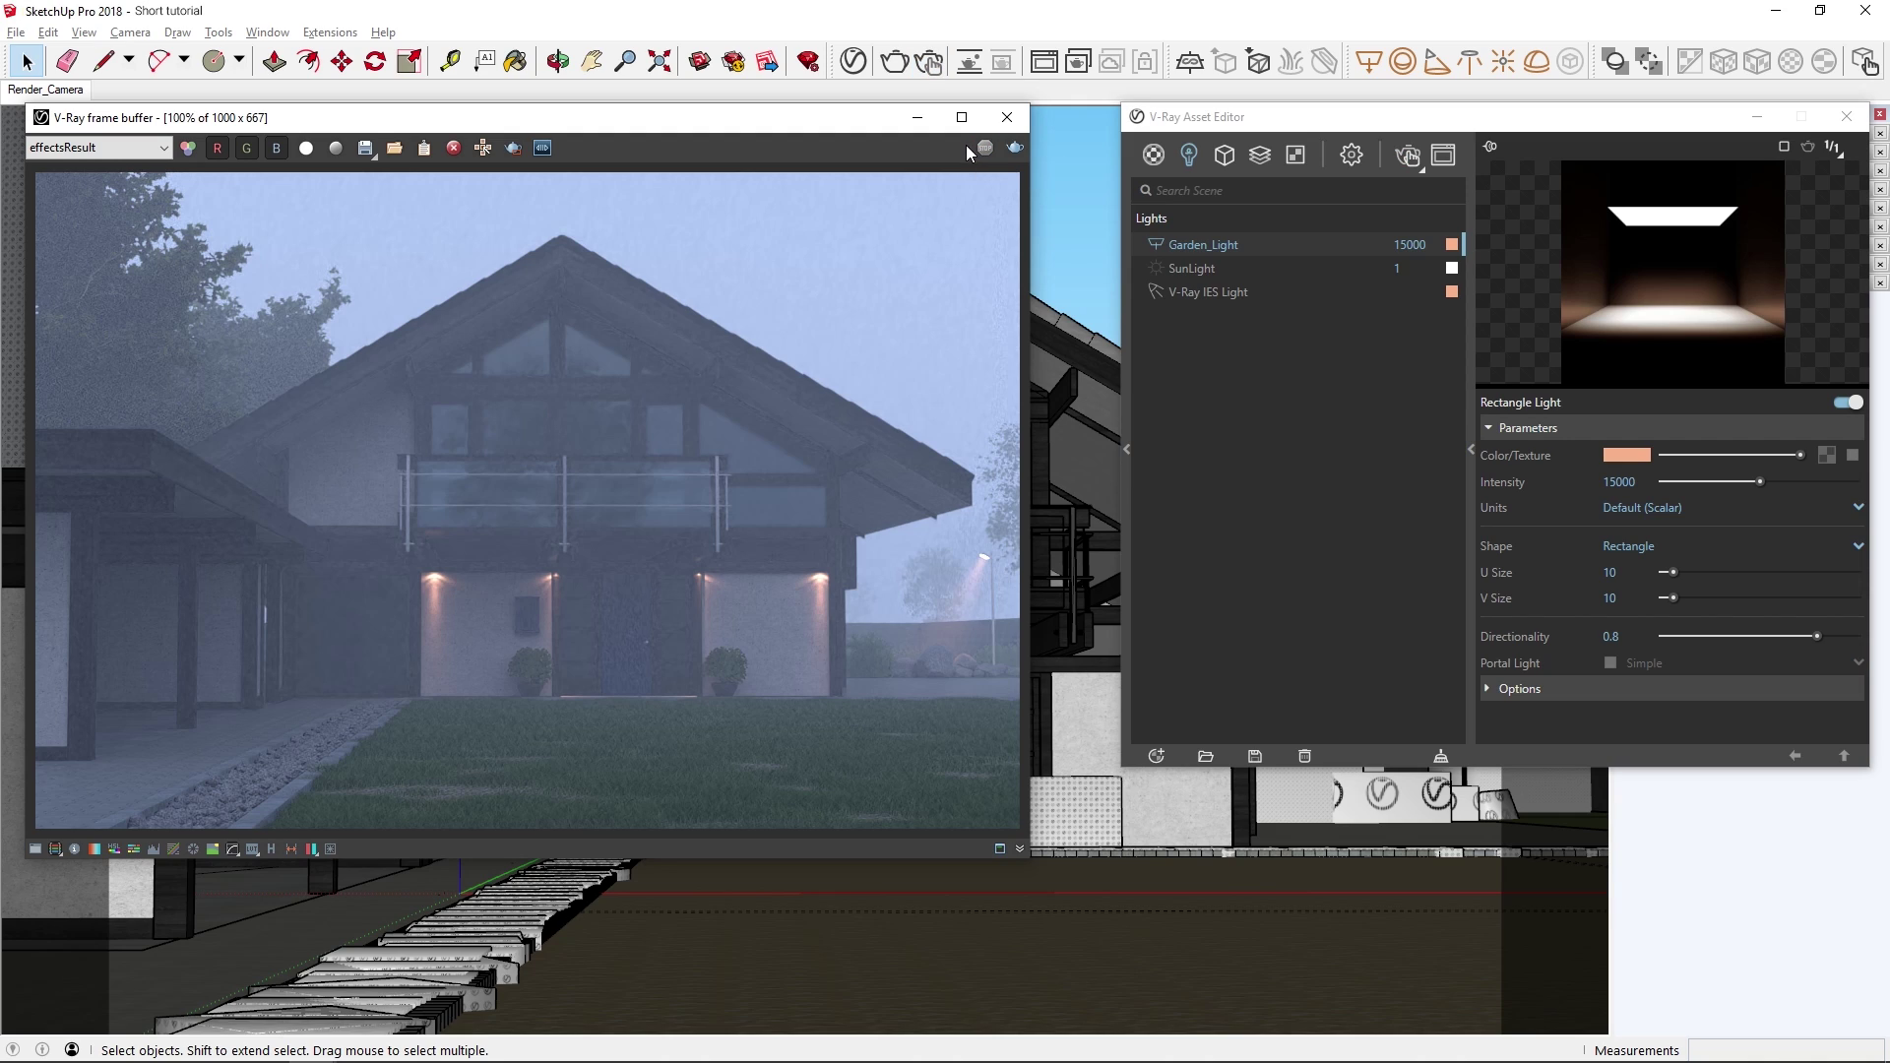
left_click(1351, 154)
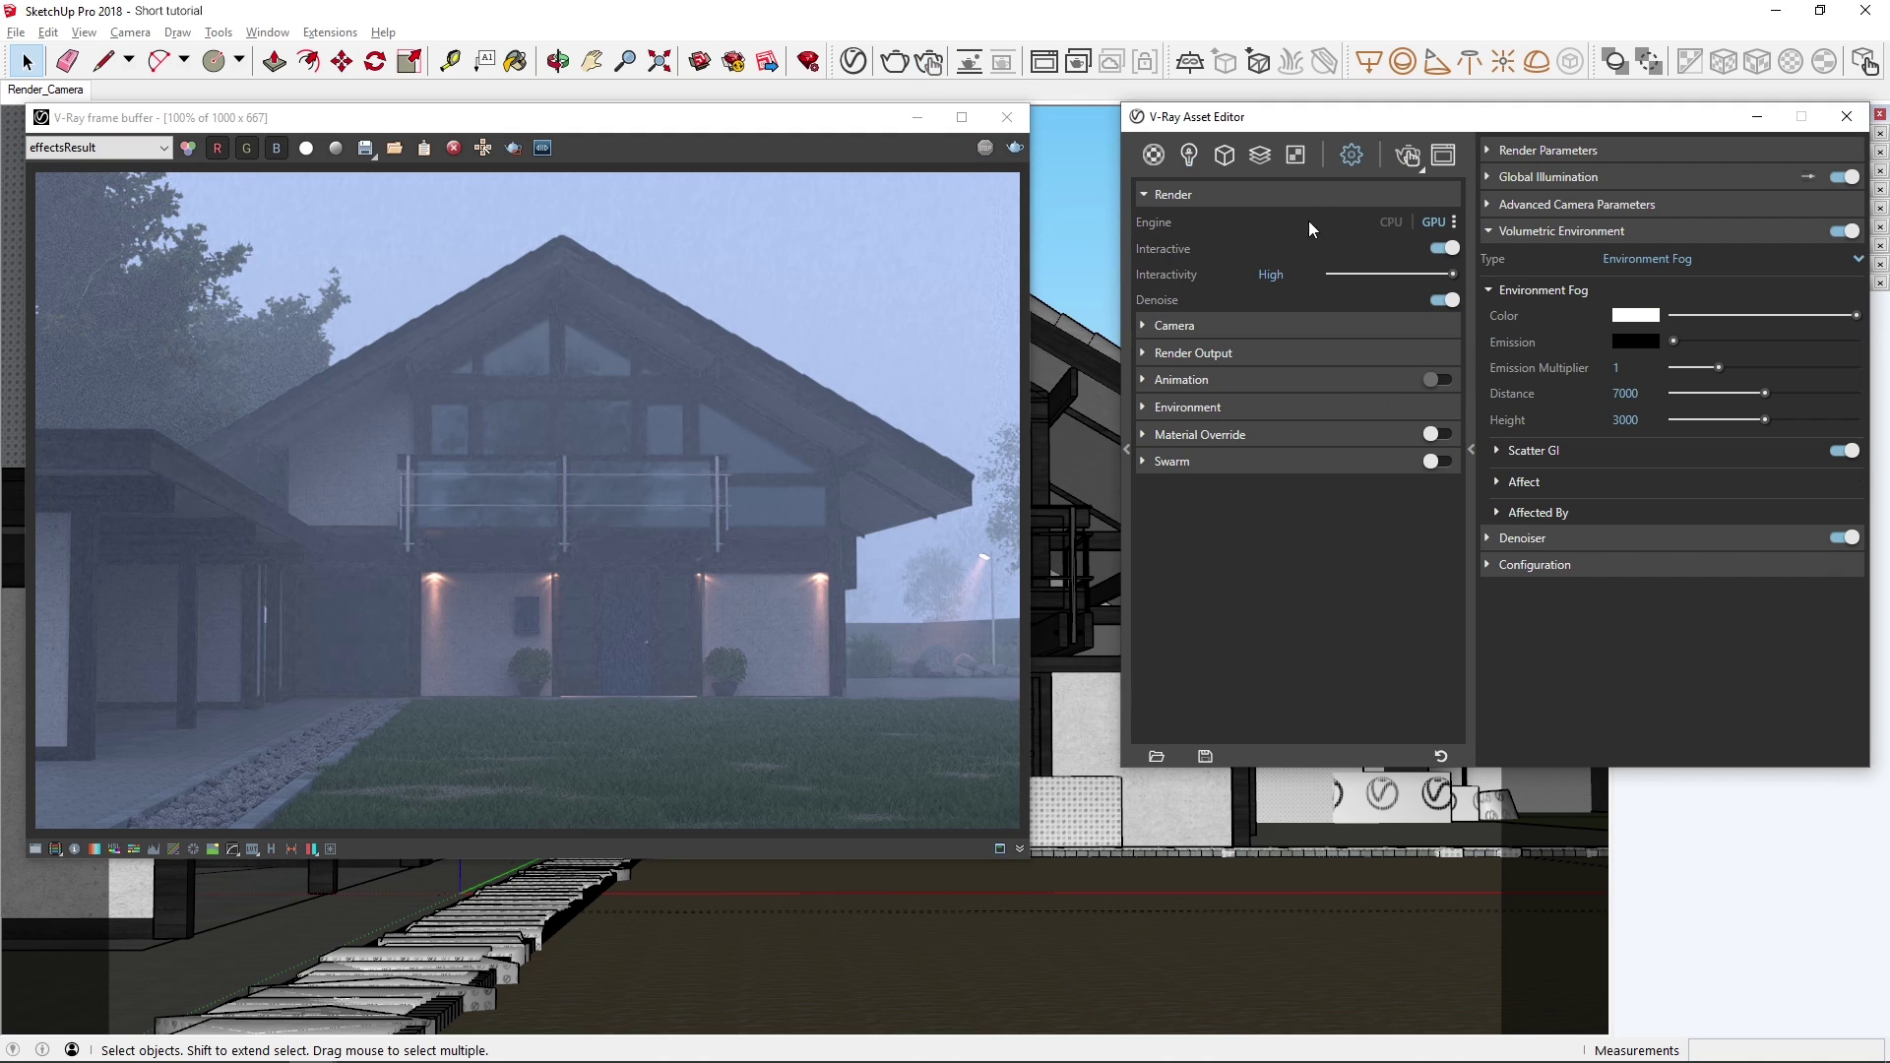
left_click(1443, 249)
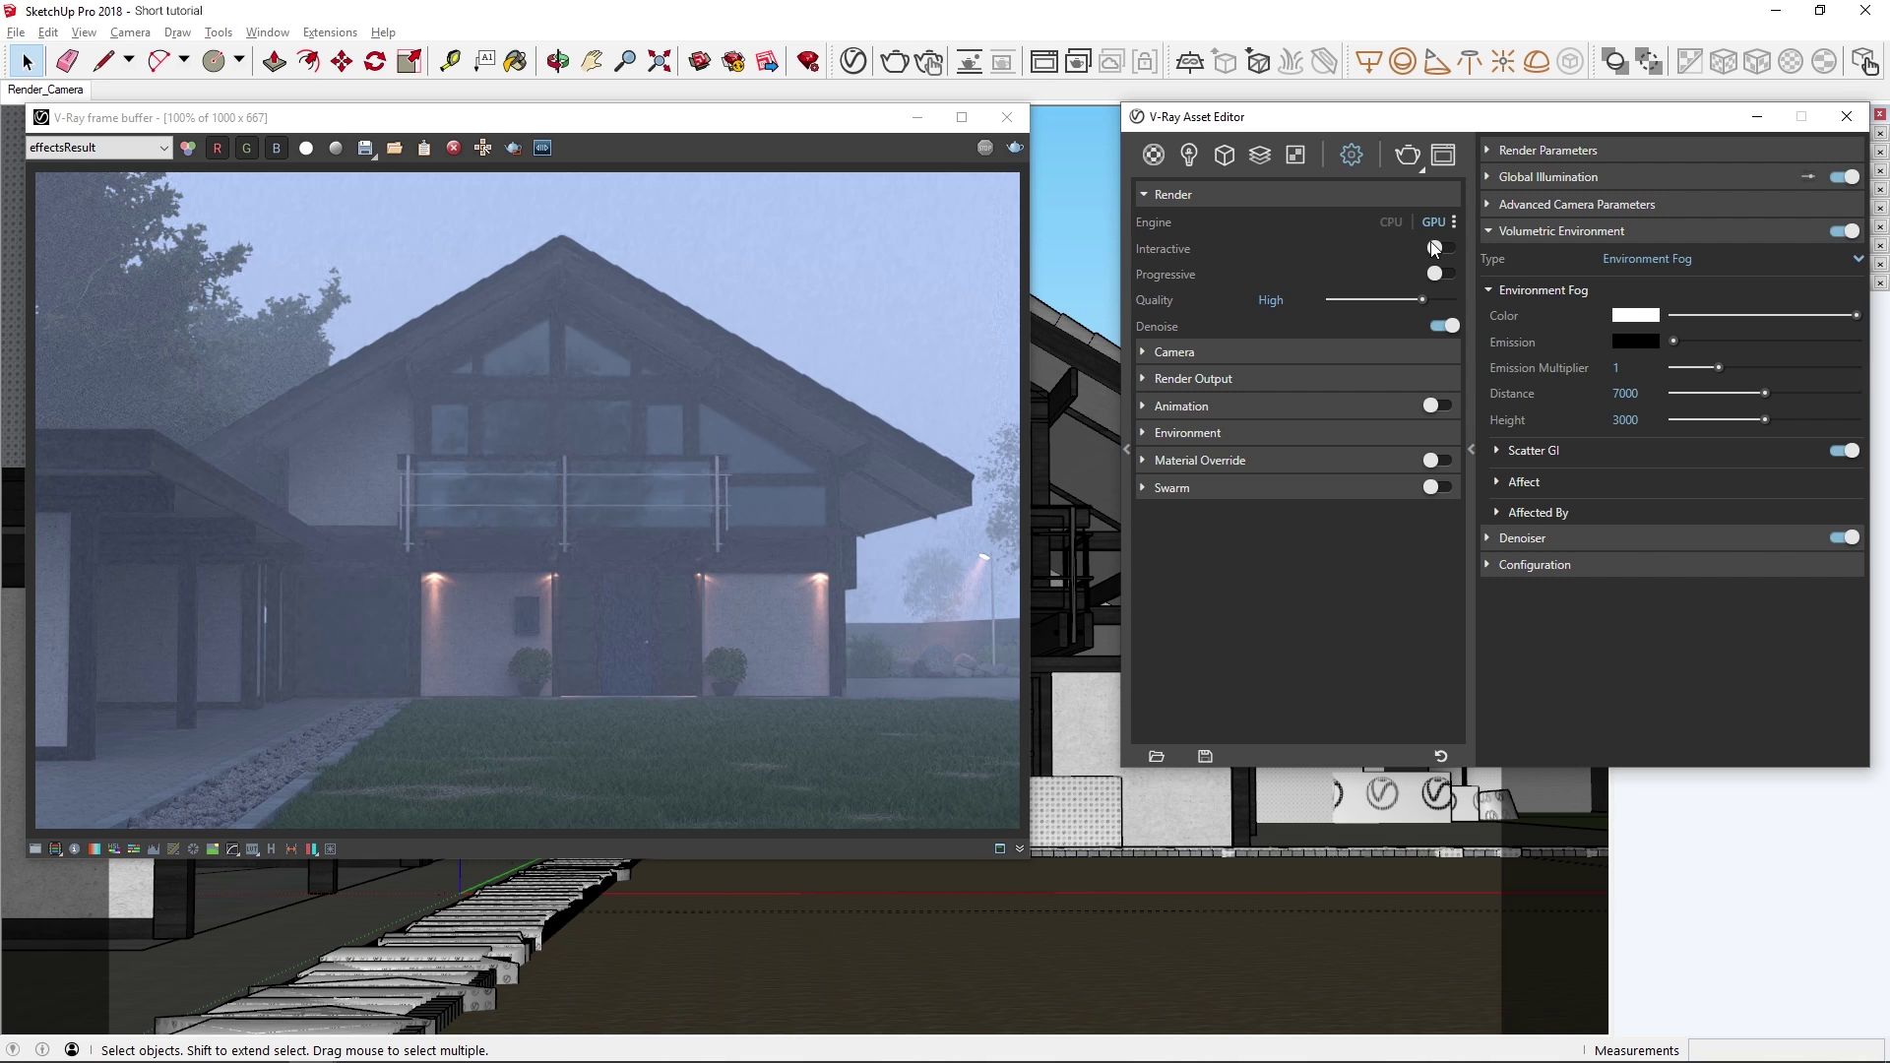
left_click(1408, 157)
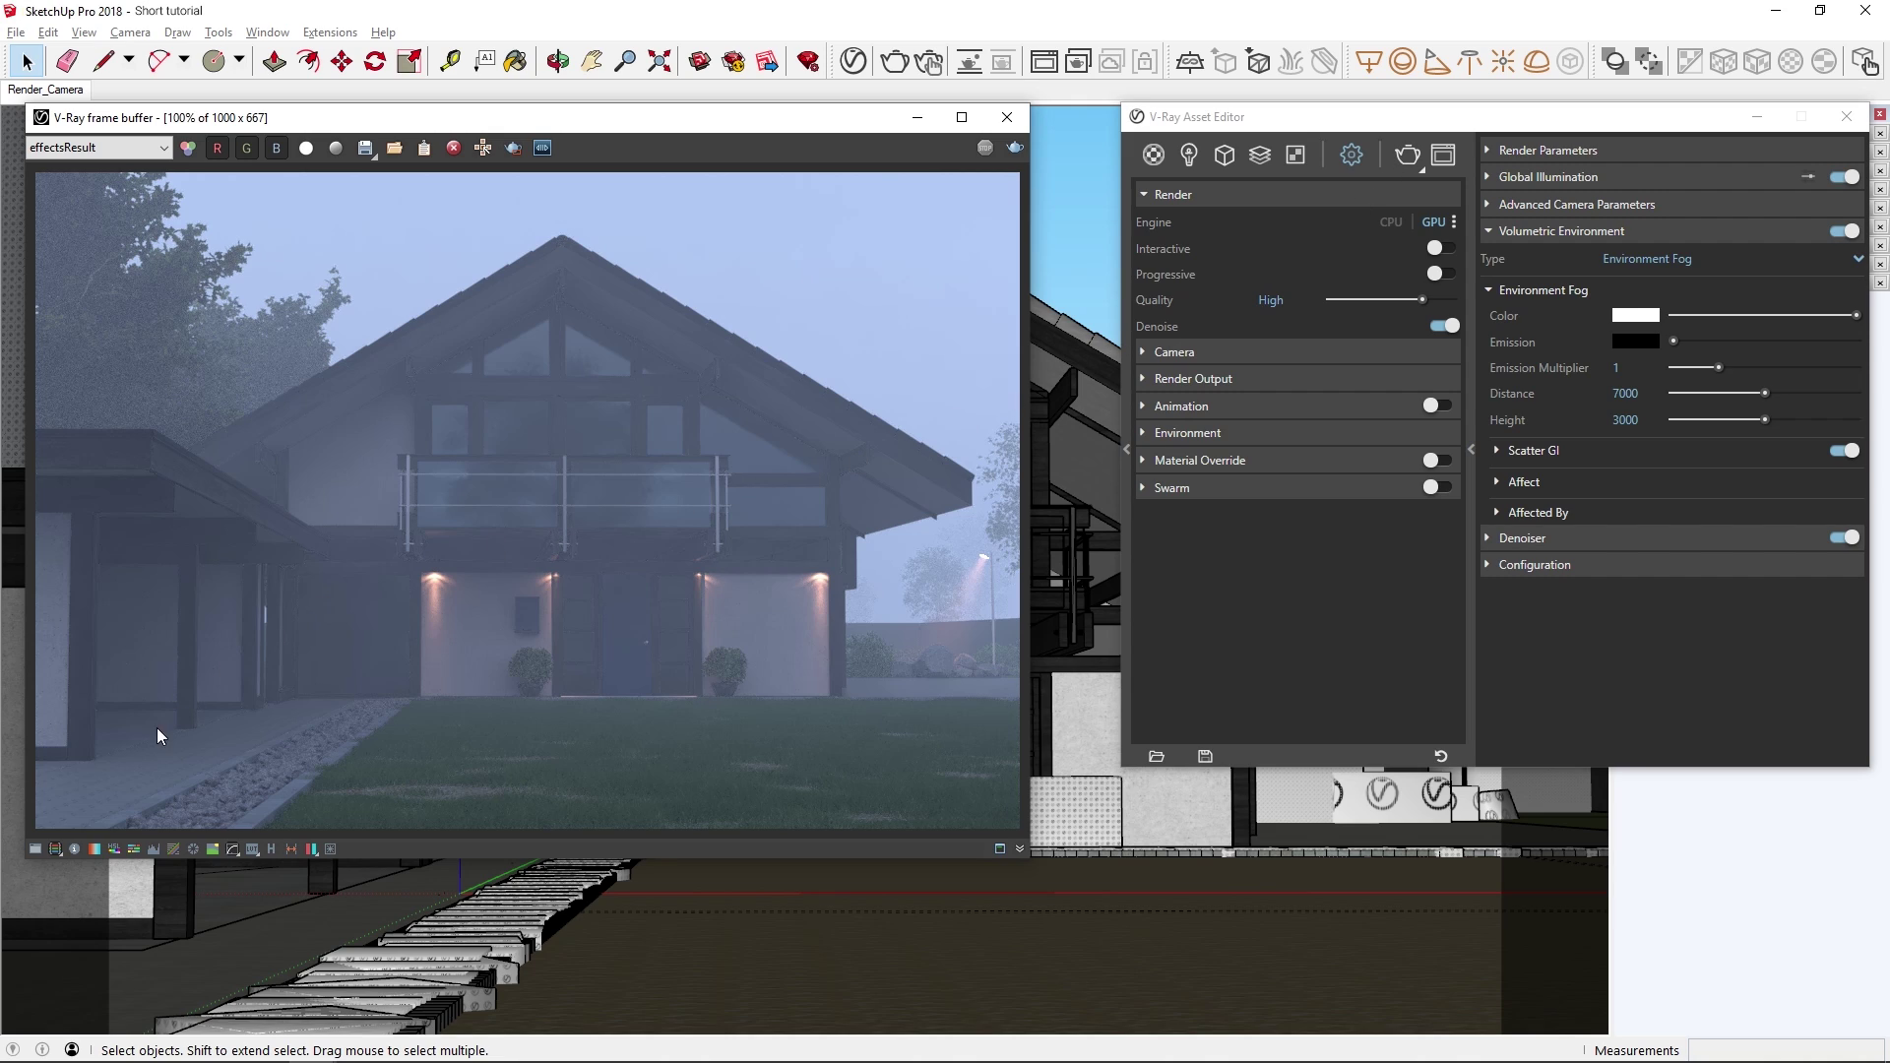
- Enable the frame buffer's Exposure correction with Exposure 0.25 and Contrast 0.12, and hide the color corrections
left_click(36, 849)
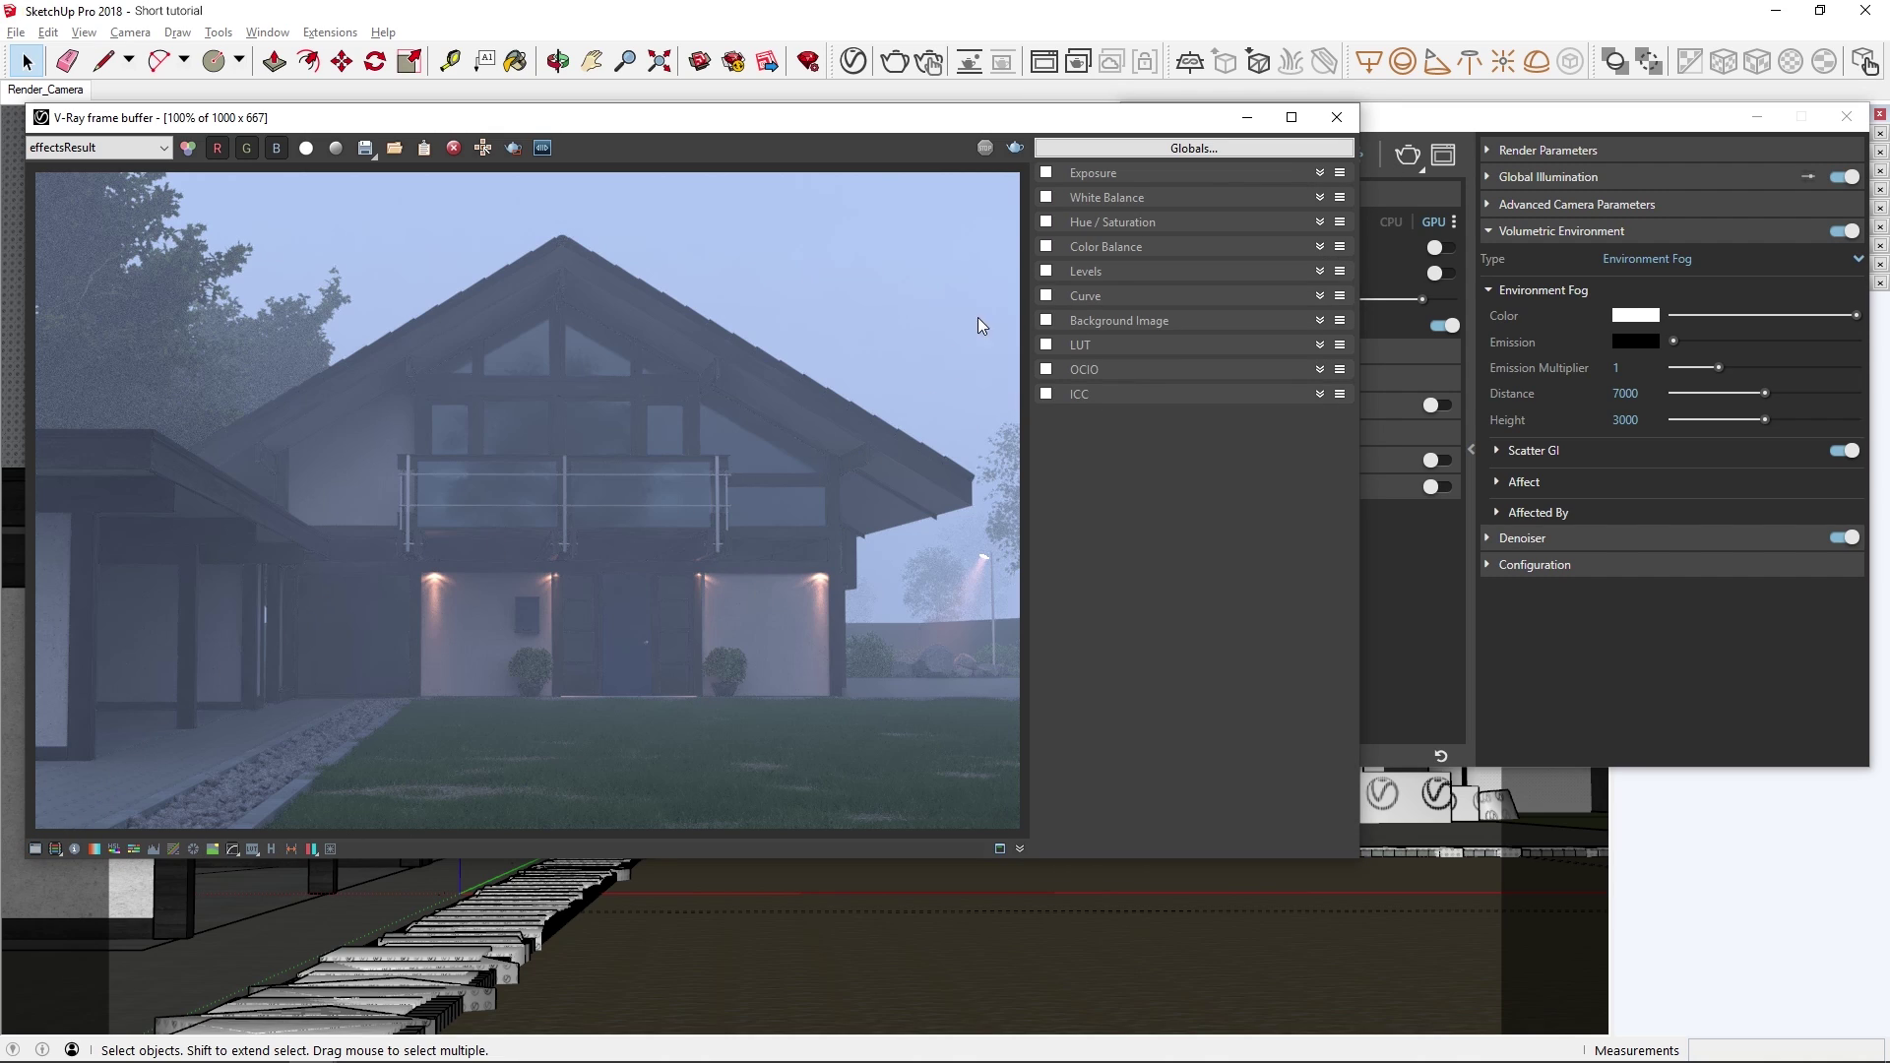
left_click(1047, 172)
left_click(1094, 177)
left_click_drag(1176, 284, 1184, 224)
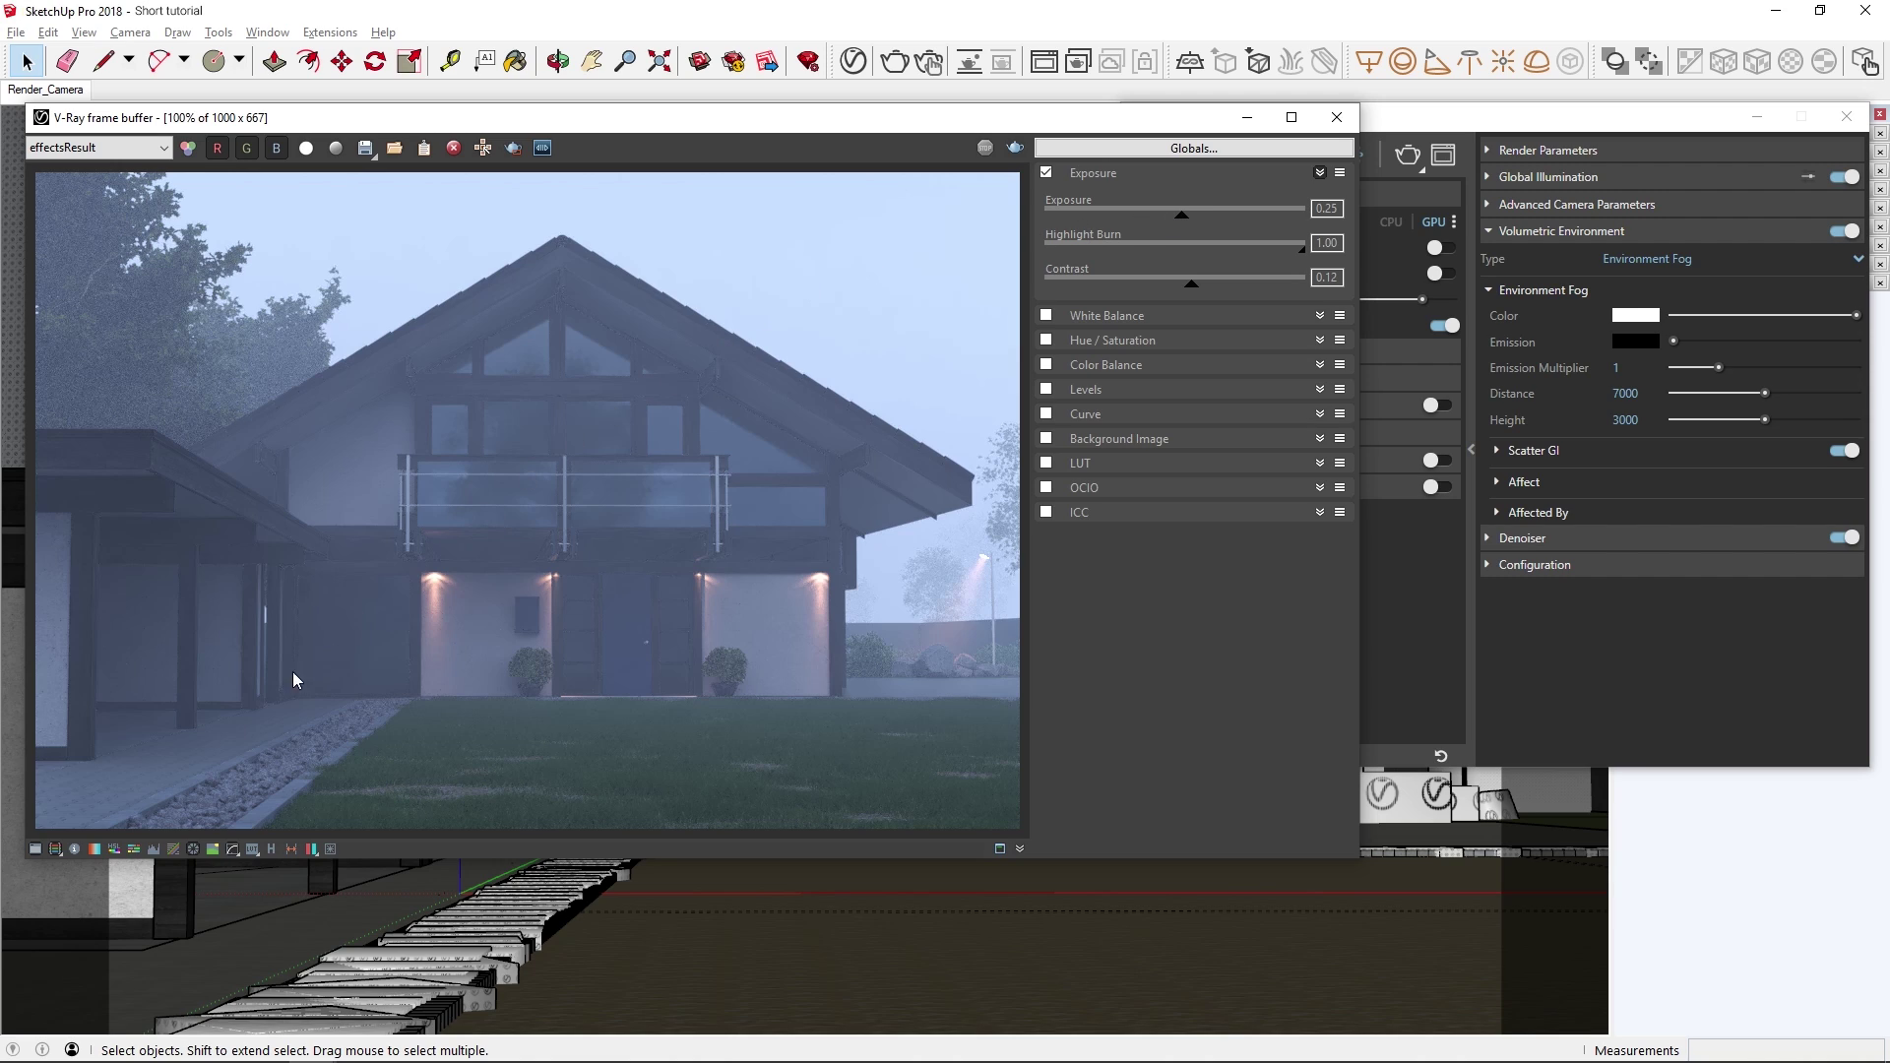
left_click(36, 848)
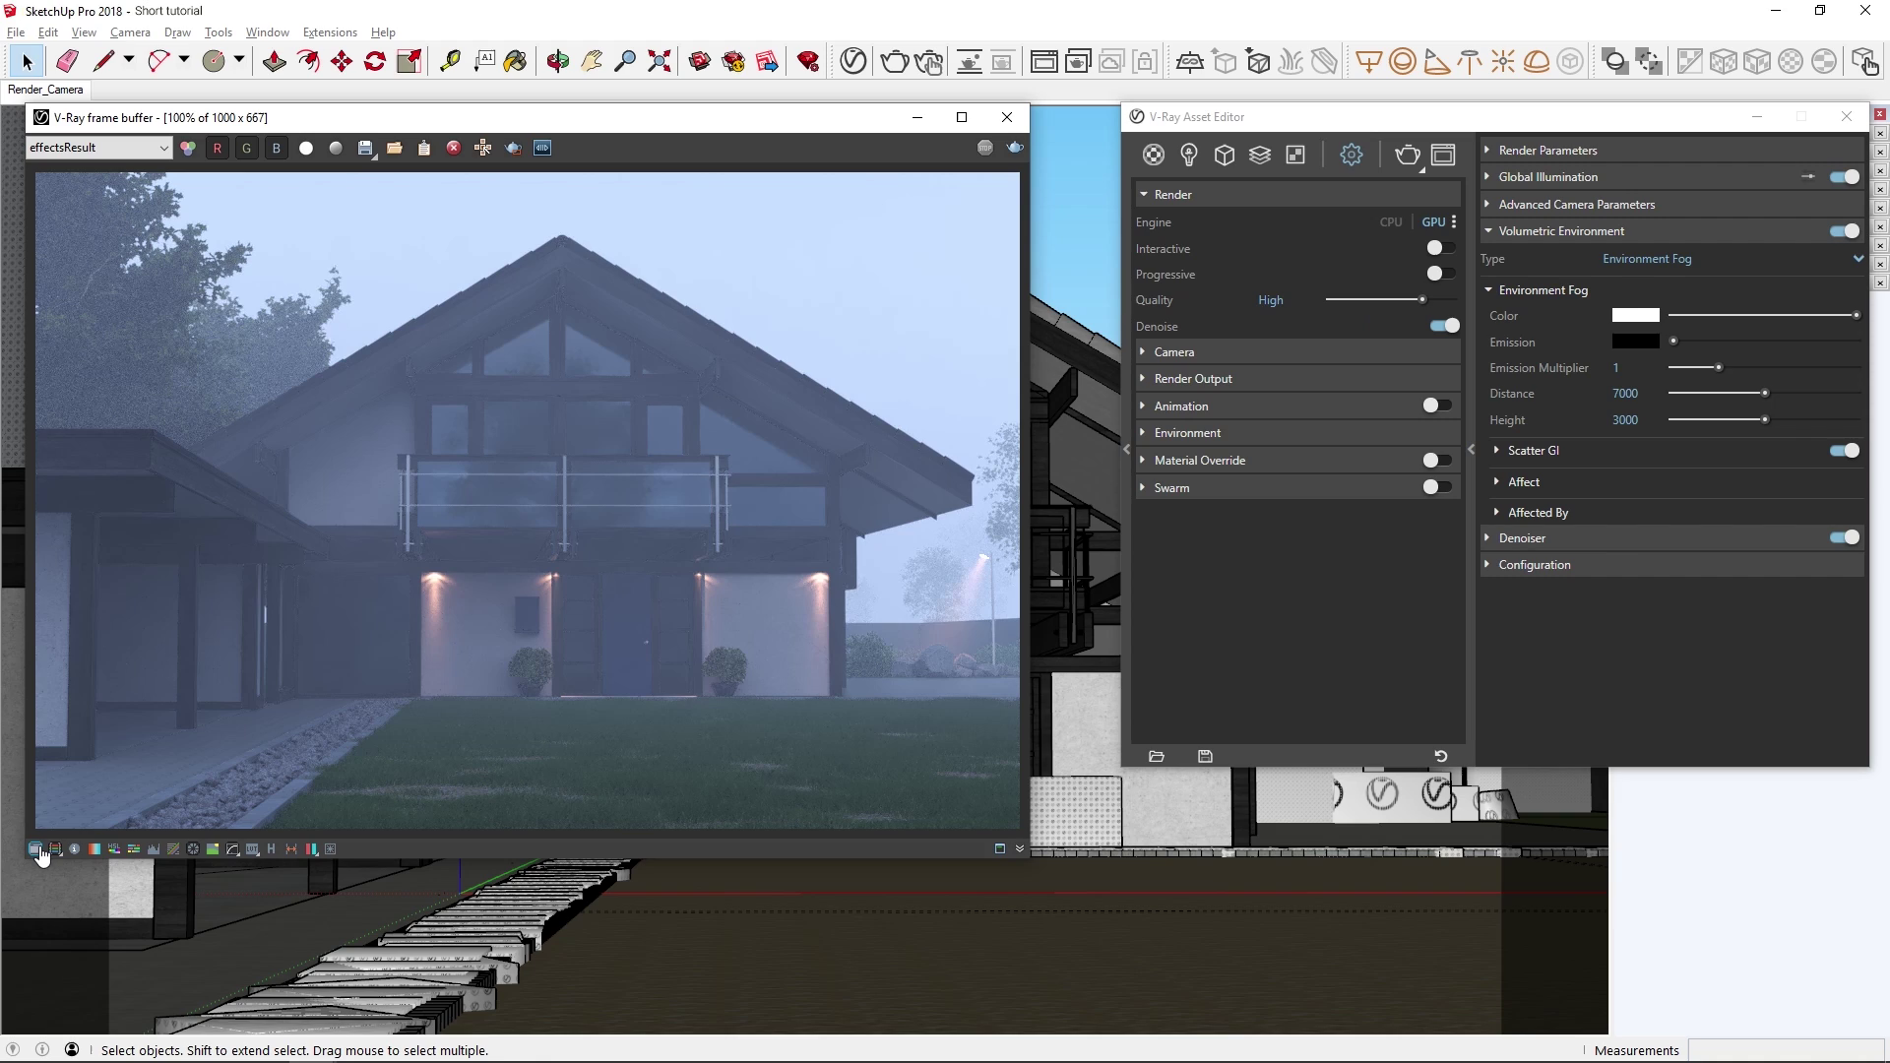